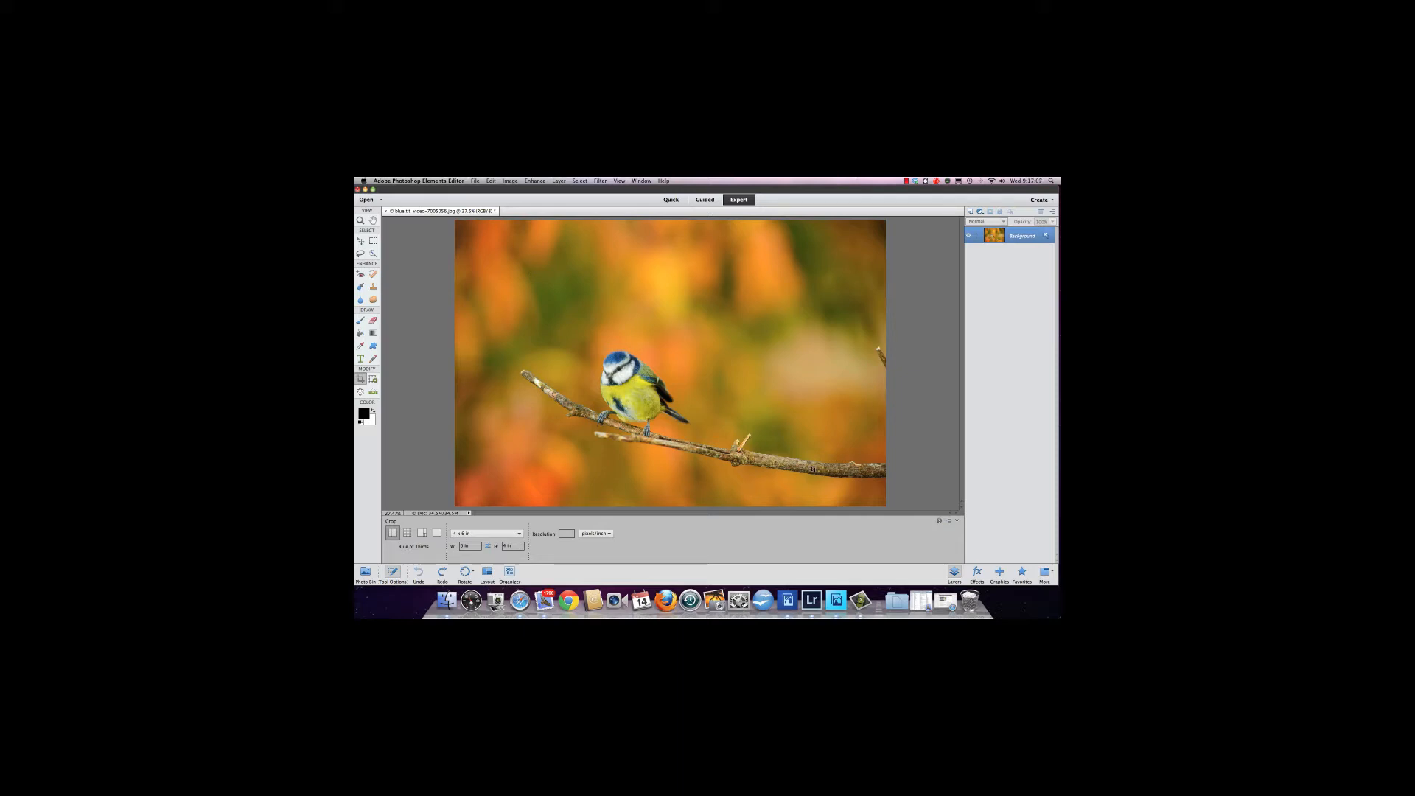
Set the Crop tool's aspect preset to No Restriction.
left_click(519, 536)
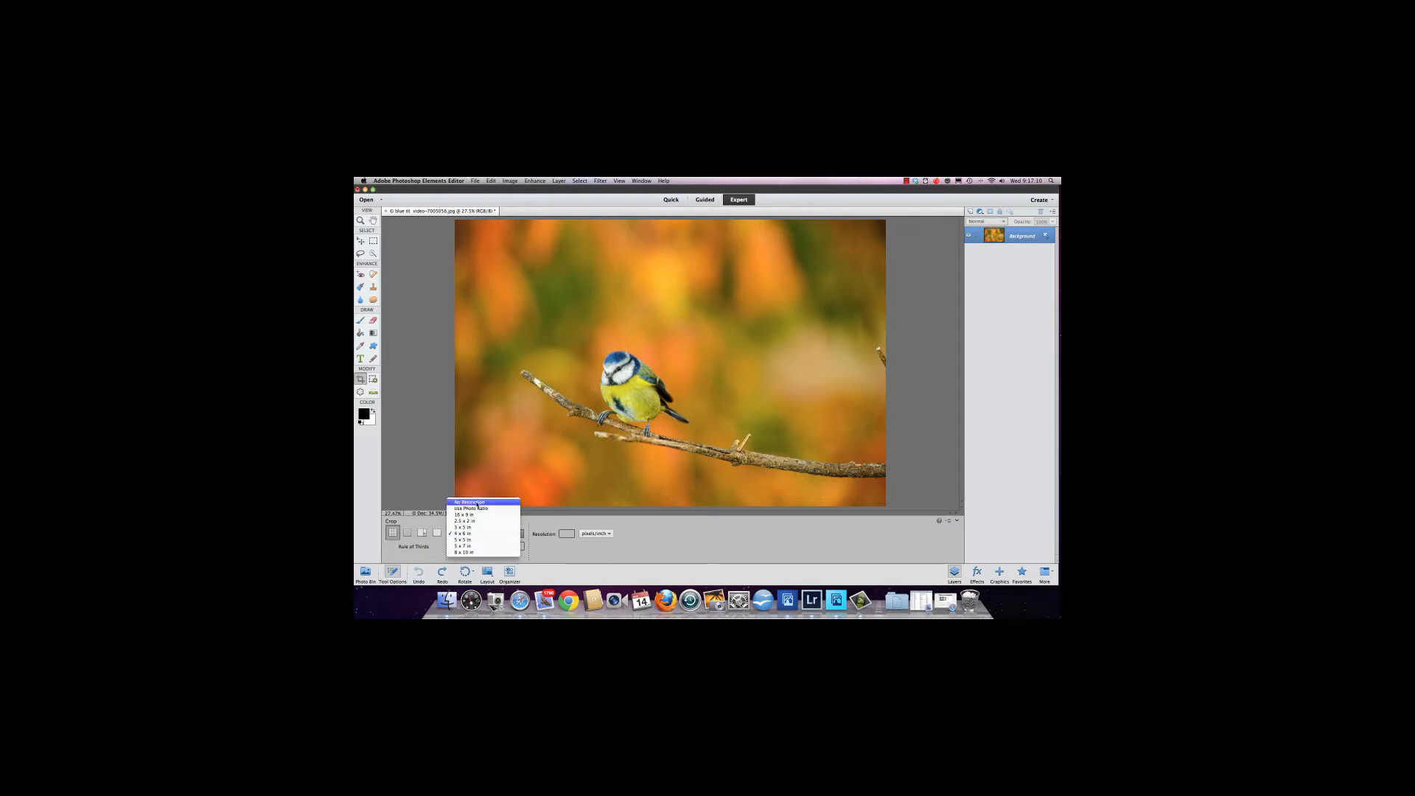
left_click(475, 502)
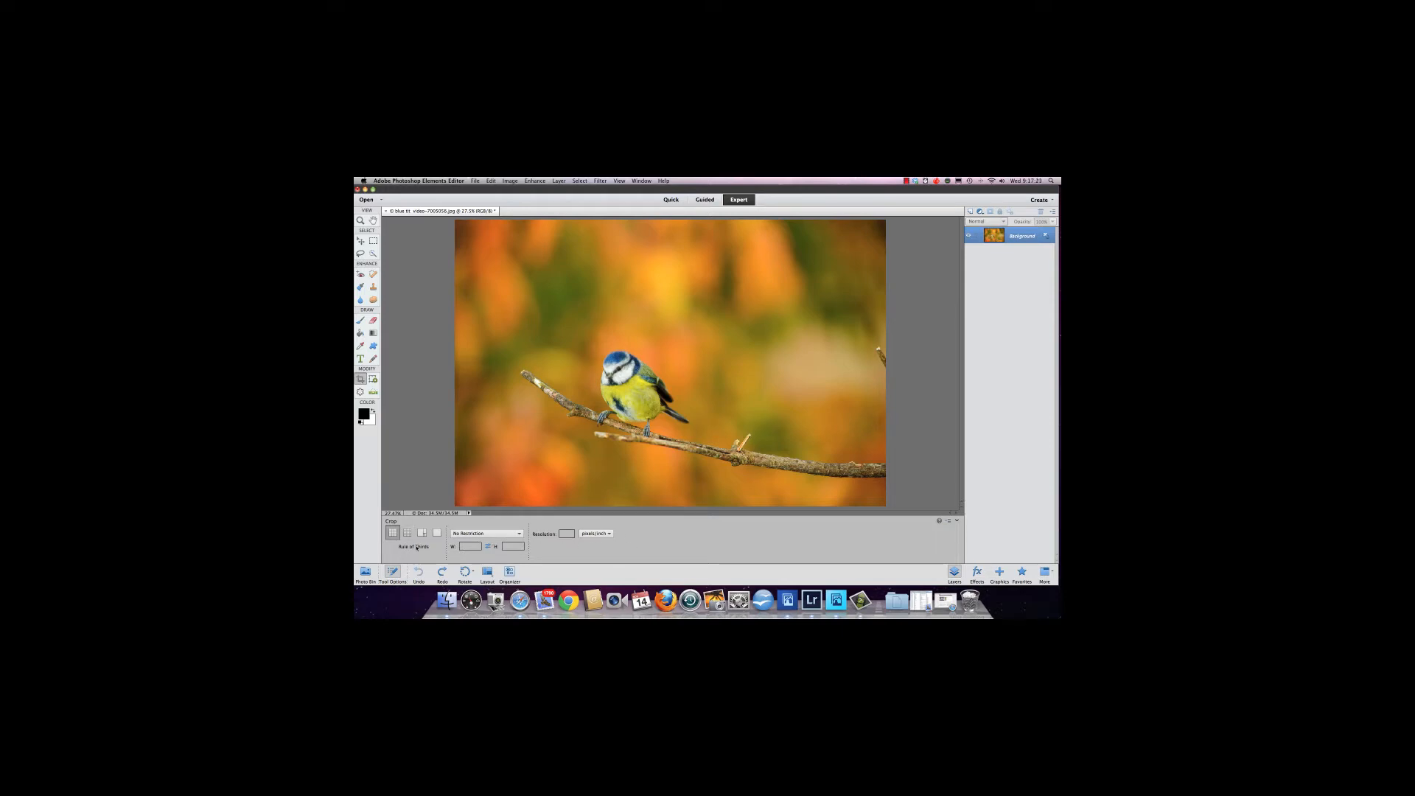
Draw a free crop box around the bird, reposition it, trim its bottom edge and apply the crop.
left_click(359, 322)
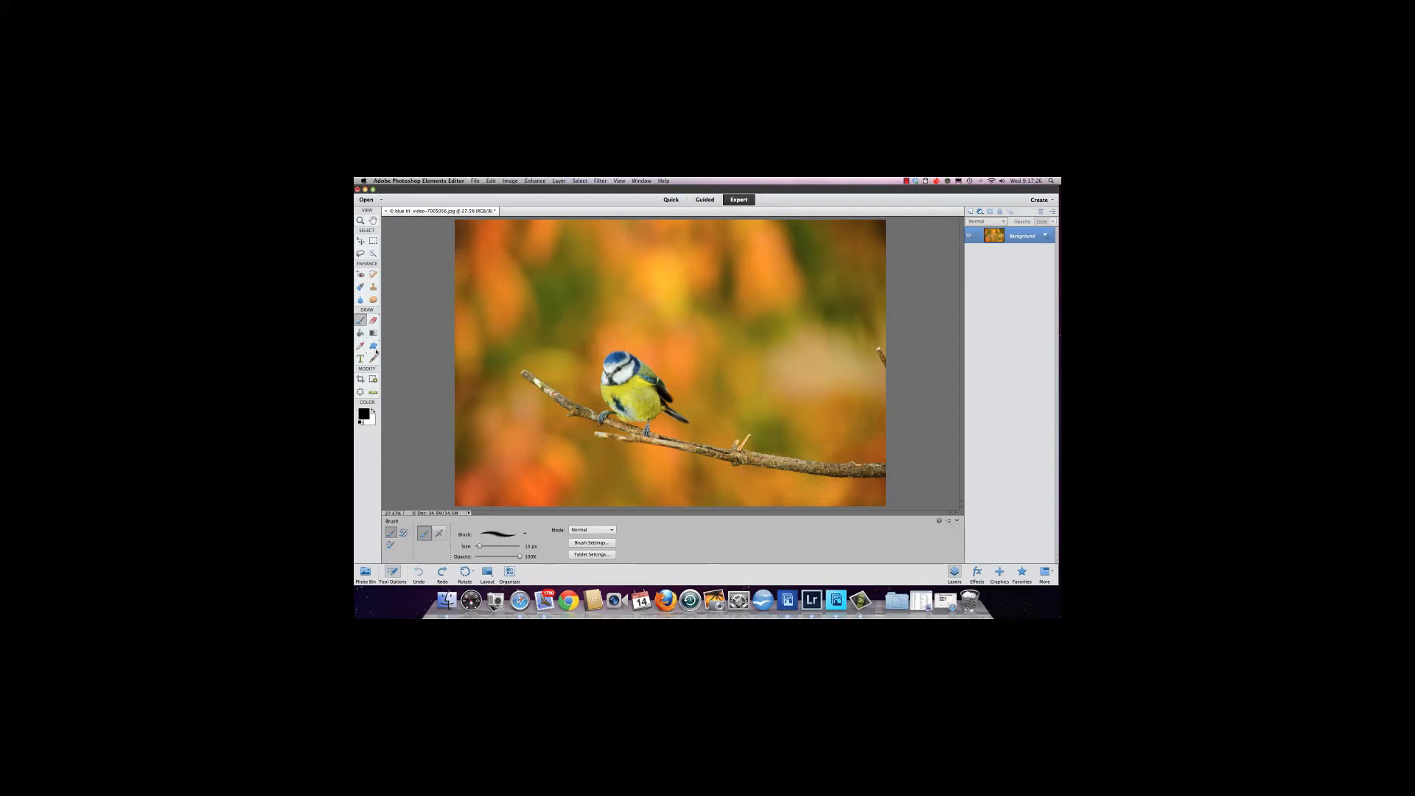
key("c")
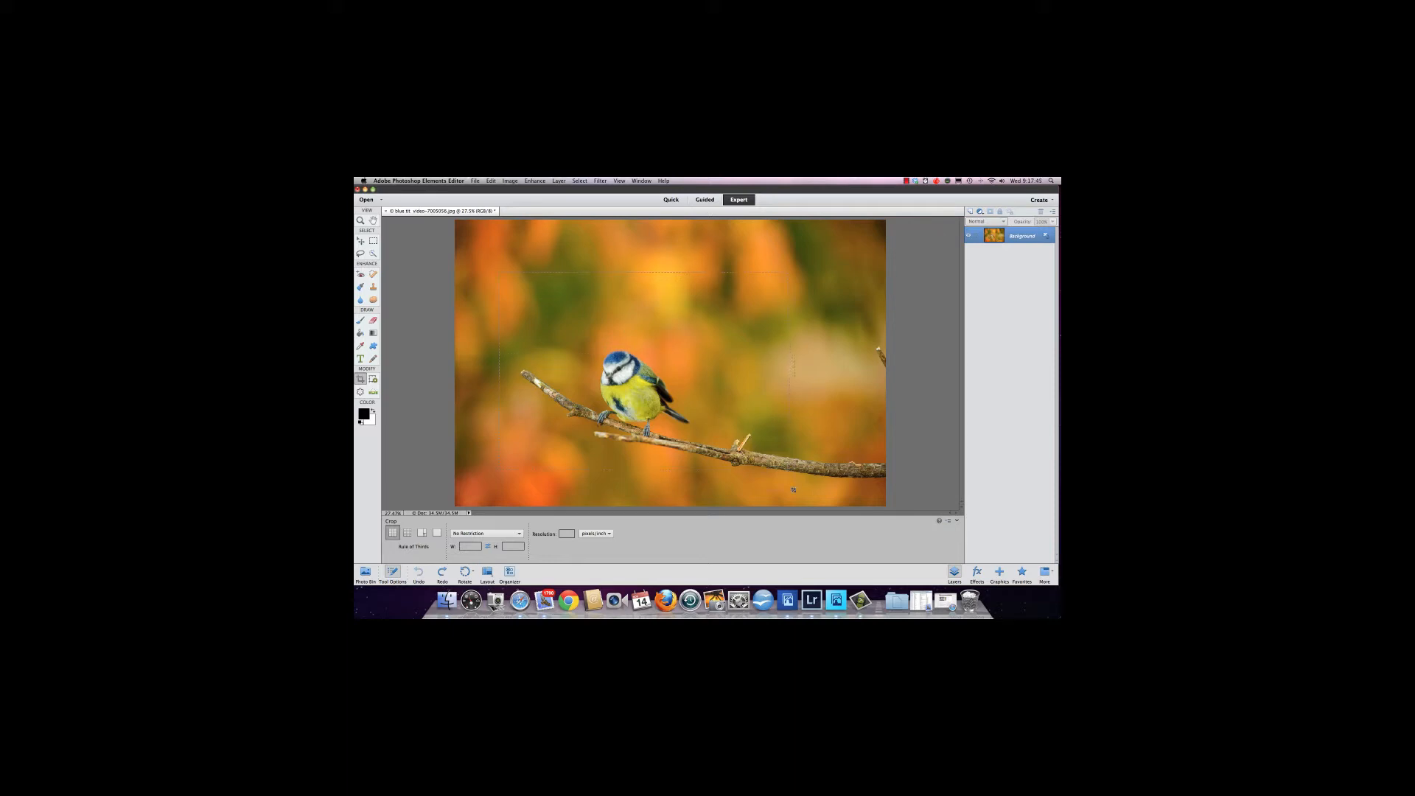
left_click_drag(794, 490, 794, 491)
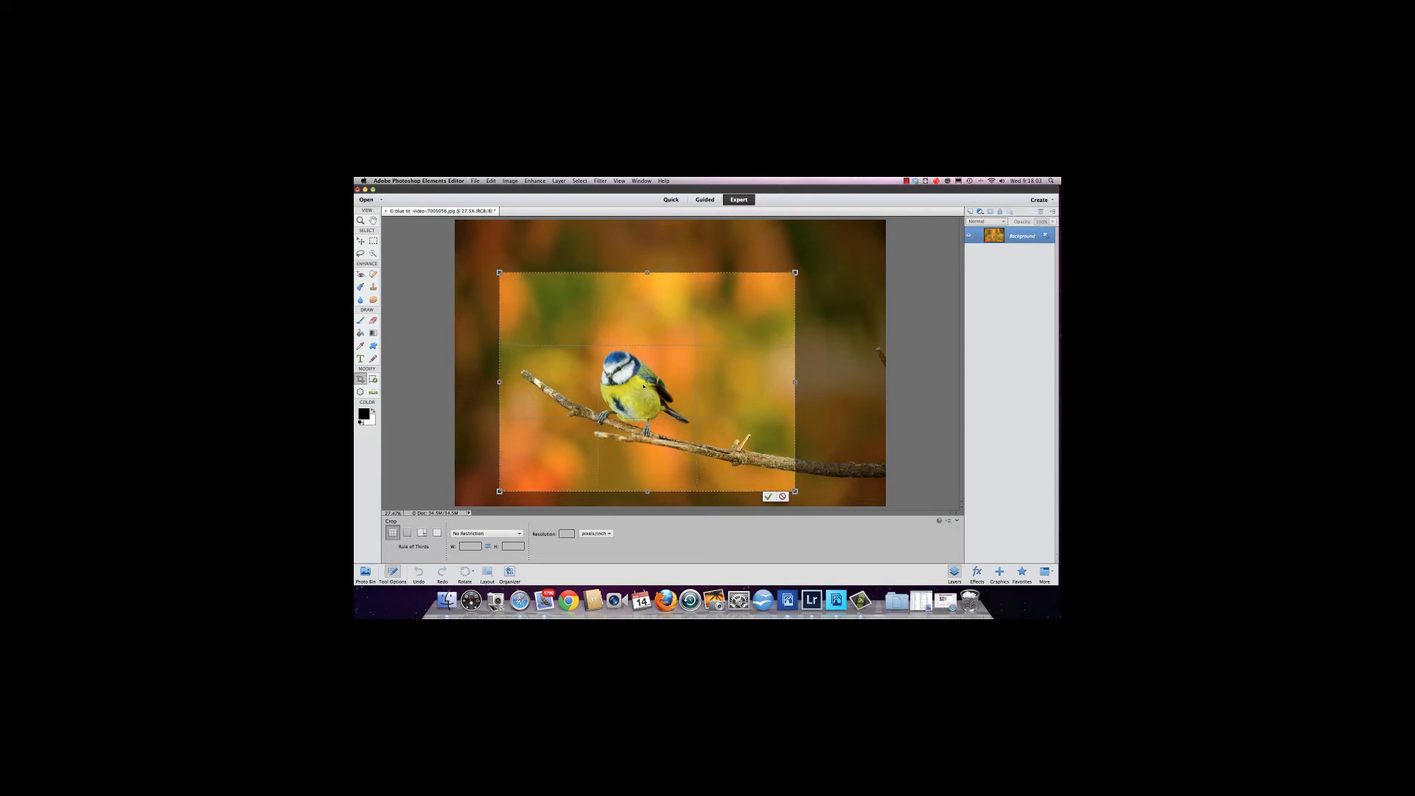
mouse_move(647, 383)
left_mouse_down()
mouse_move(668, 396)
mouse_move(682, 334)
mouse_move(668, 376)
left_mouse_up()
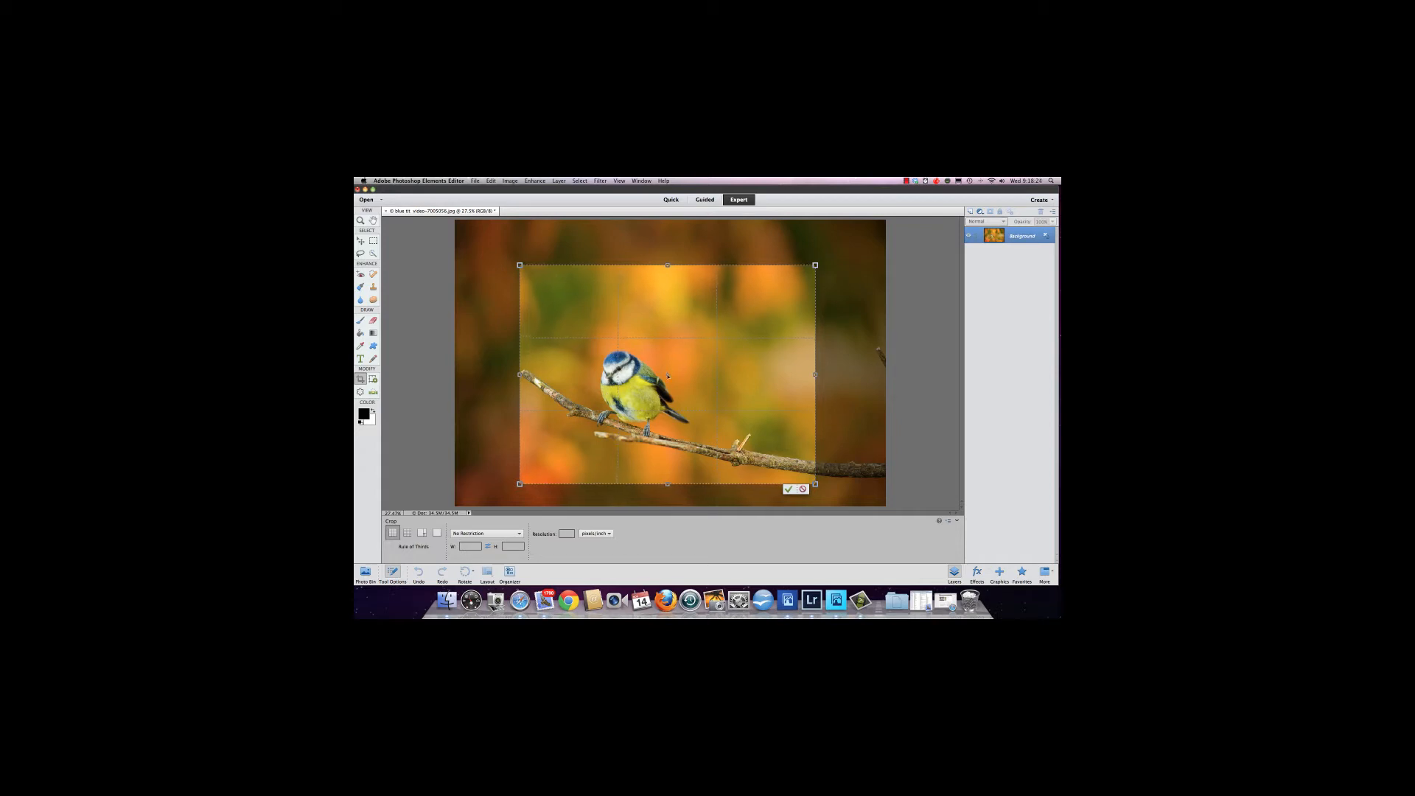
left_click_drag(668, 377, 669, 395)
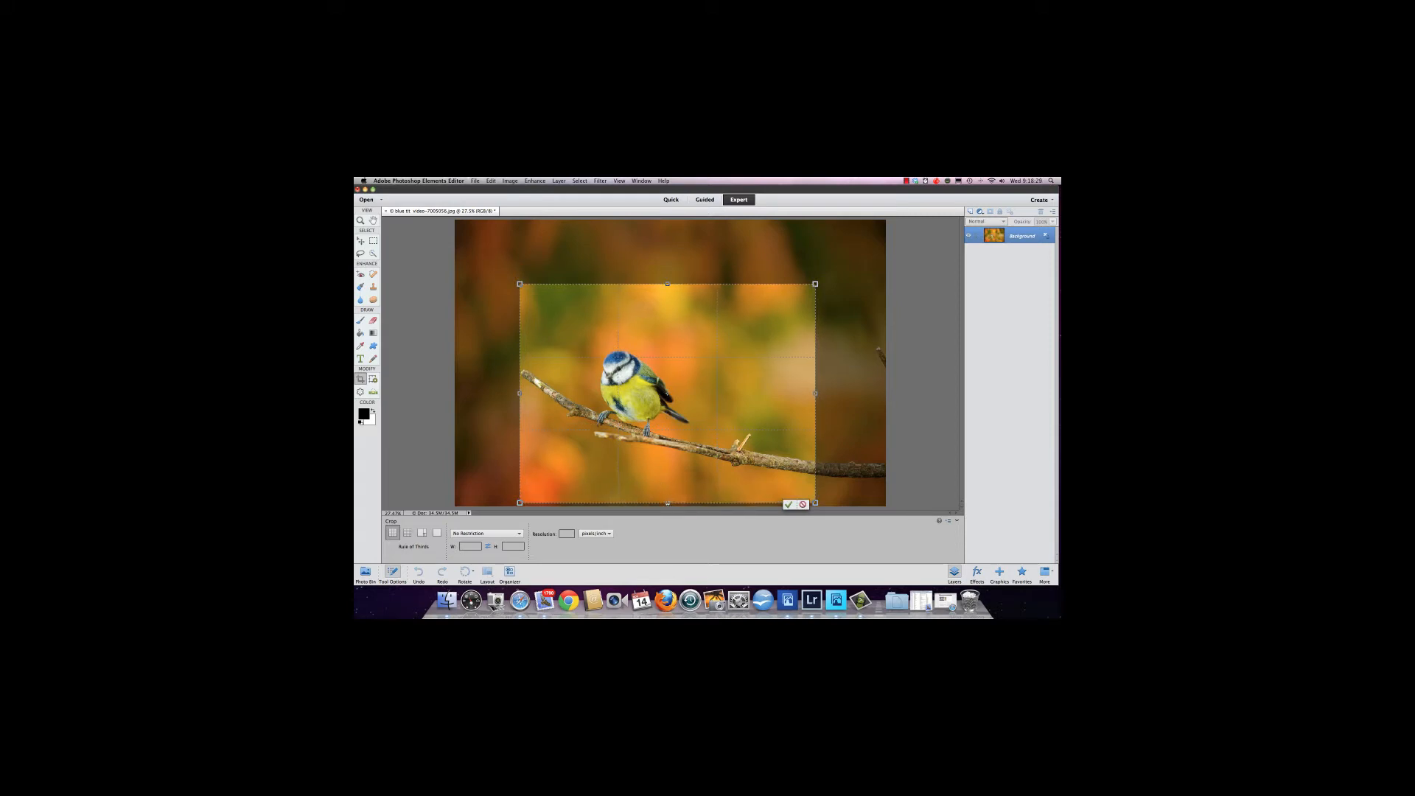
left_click_drag(669, 394, 667, 403)
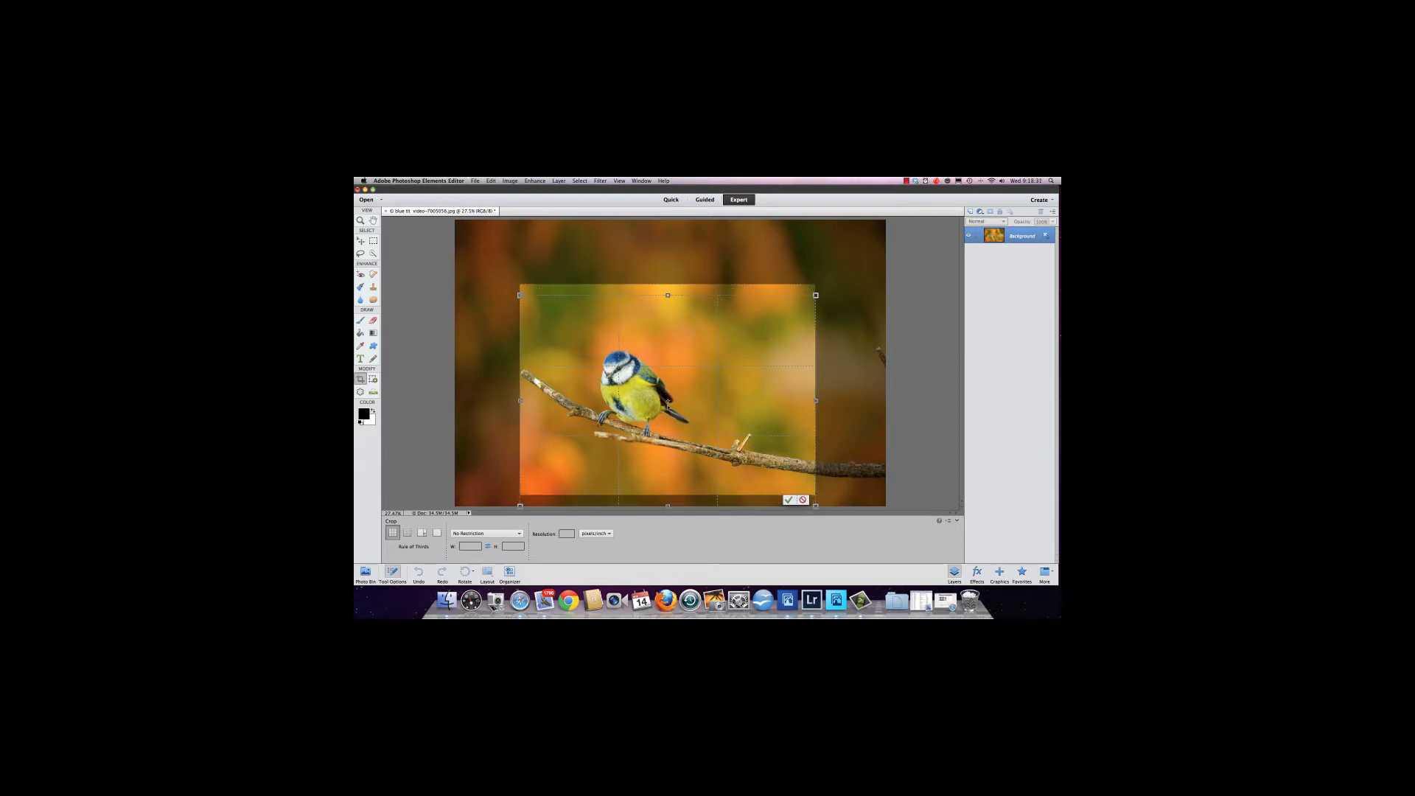
left_click_drag(667, 507, 668, 499)
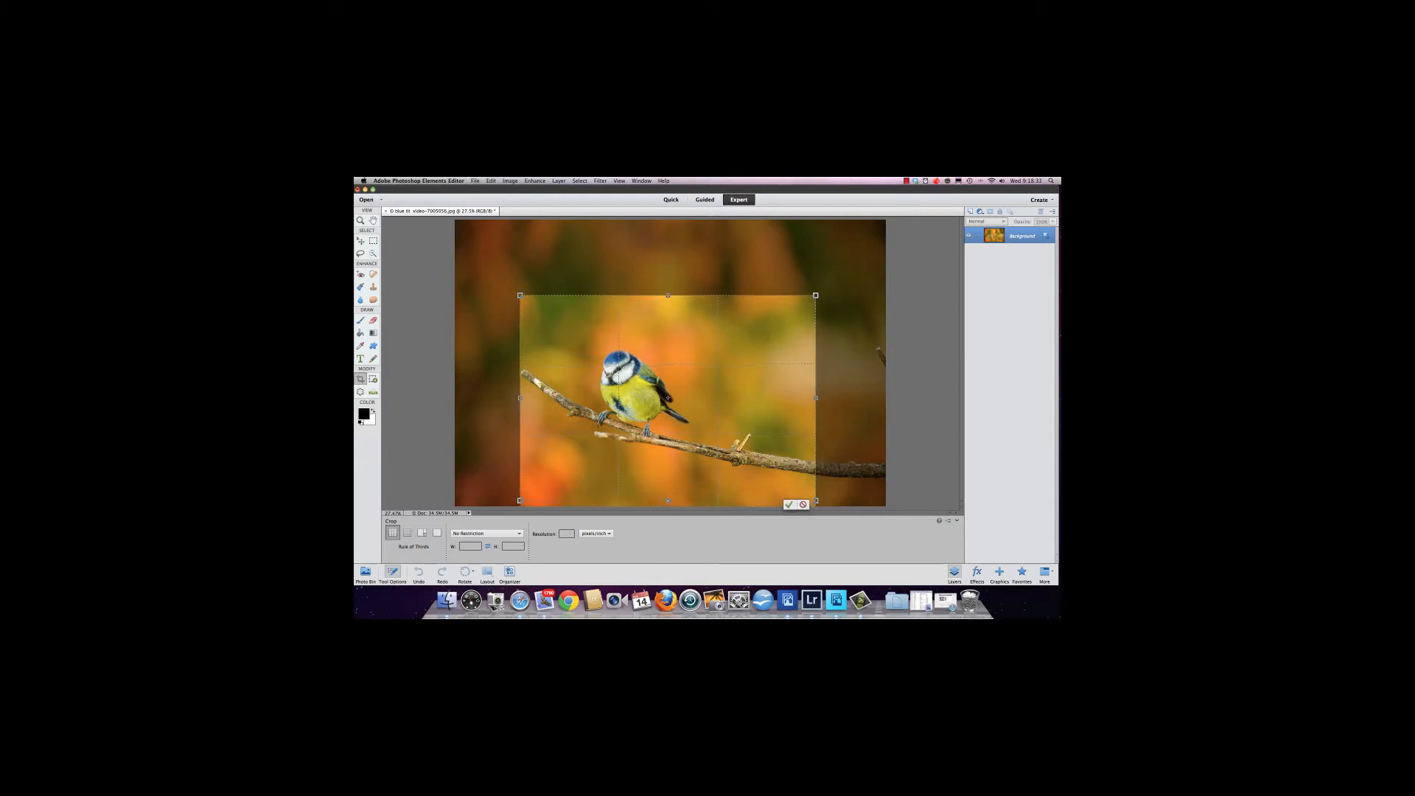
left_click_drag(672, 415, 673, 418)
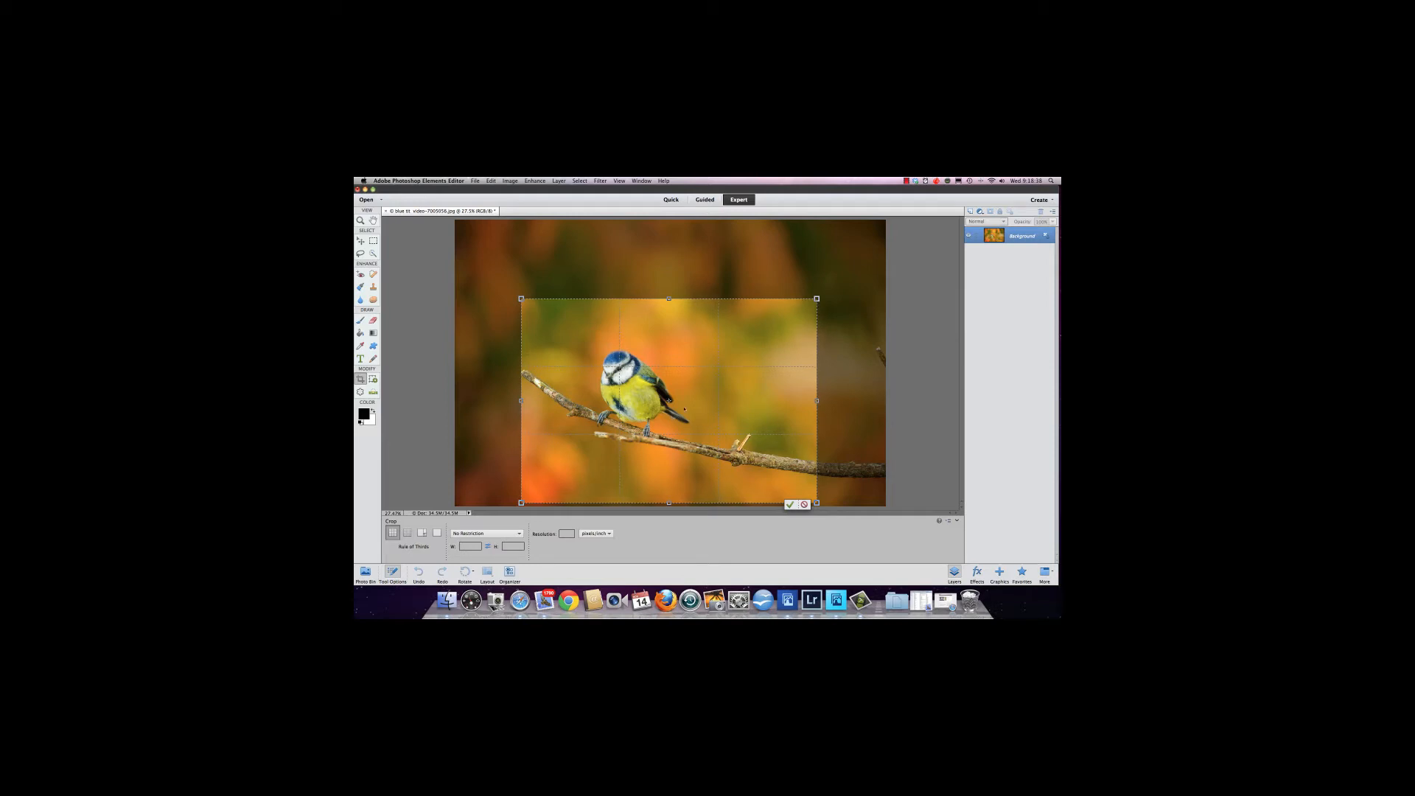
left_click(906, 180)
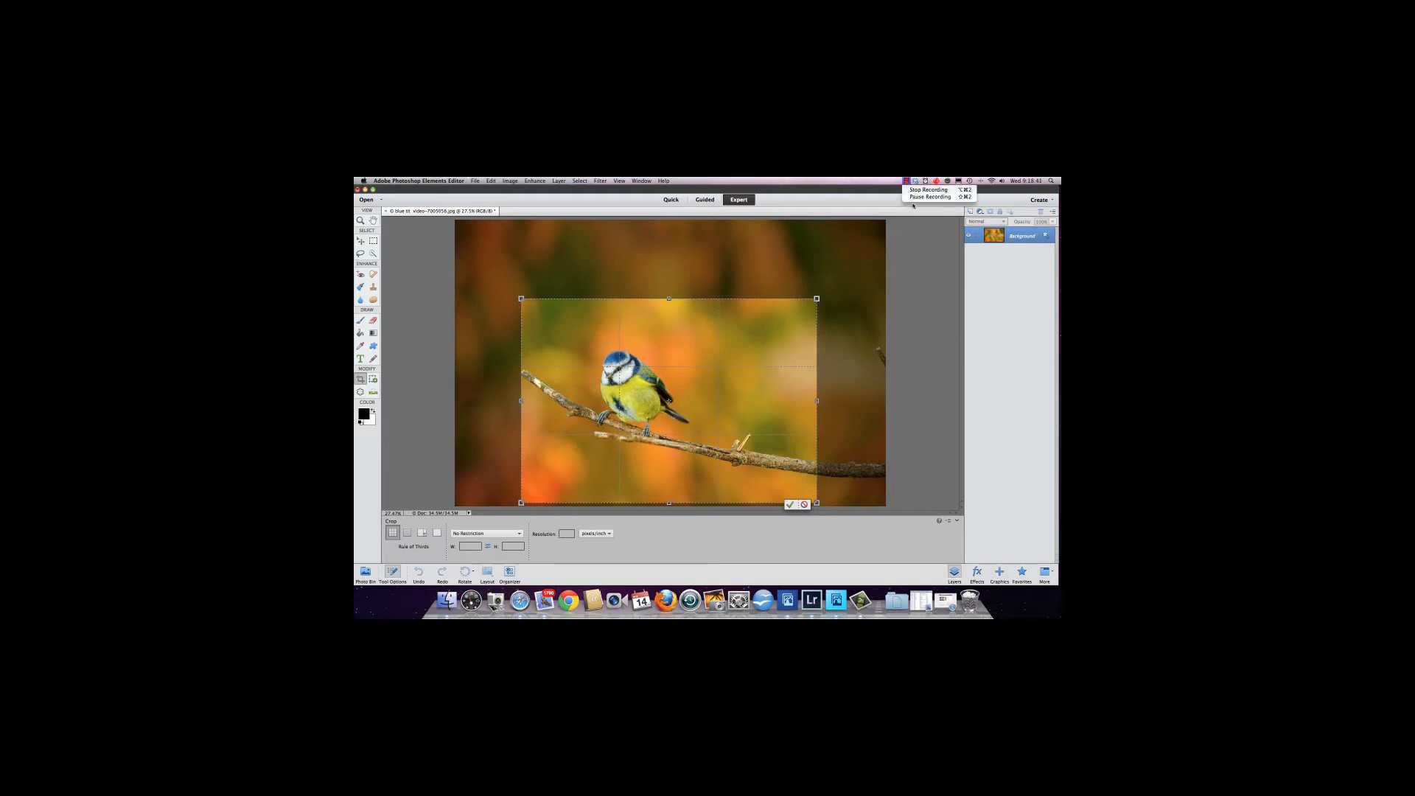
left_click(930, 196)
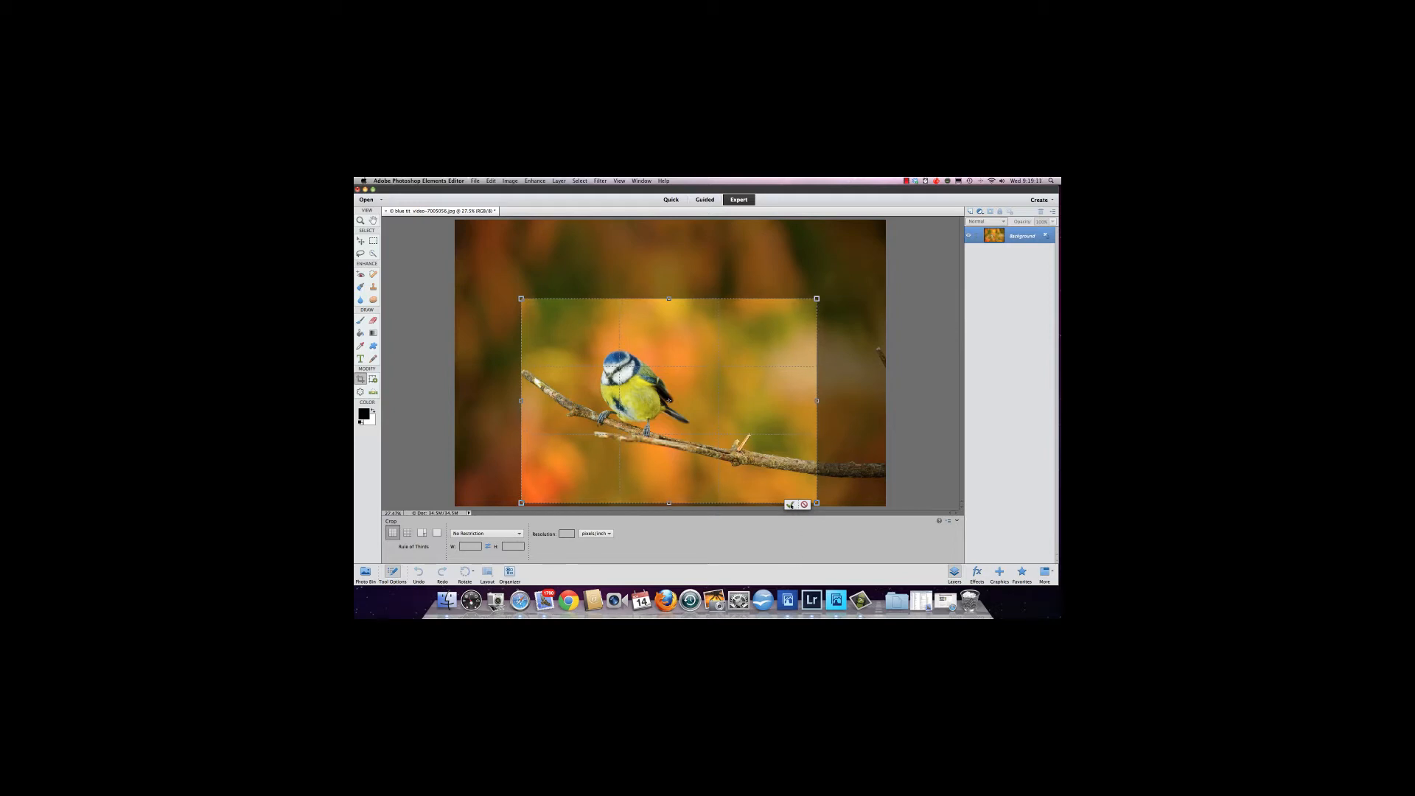
left_click(790, 505)
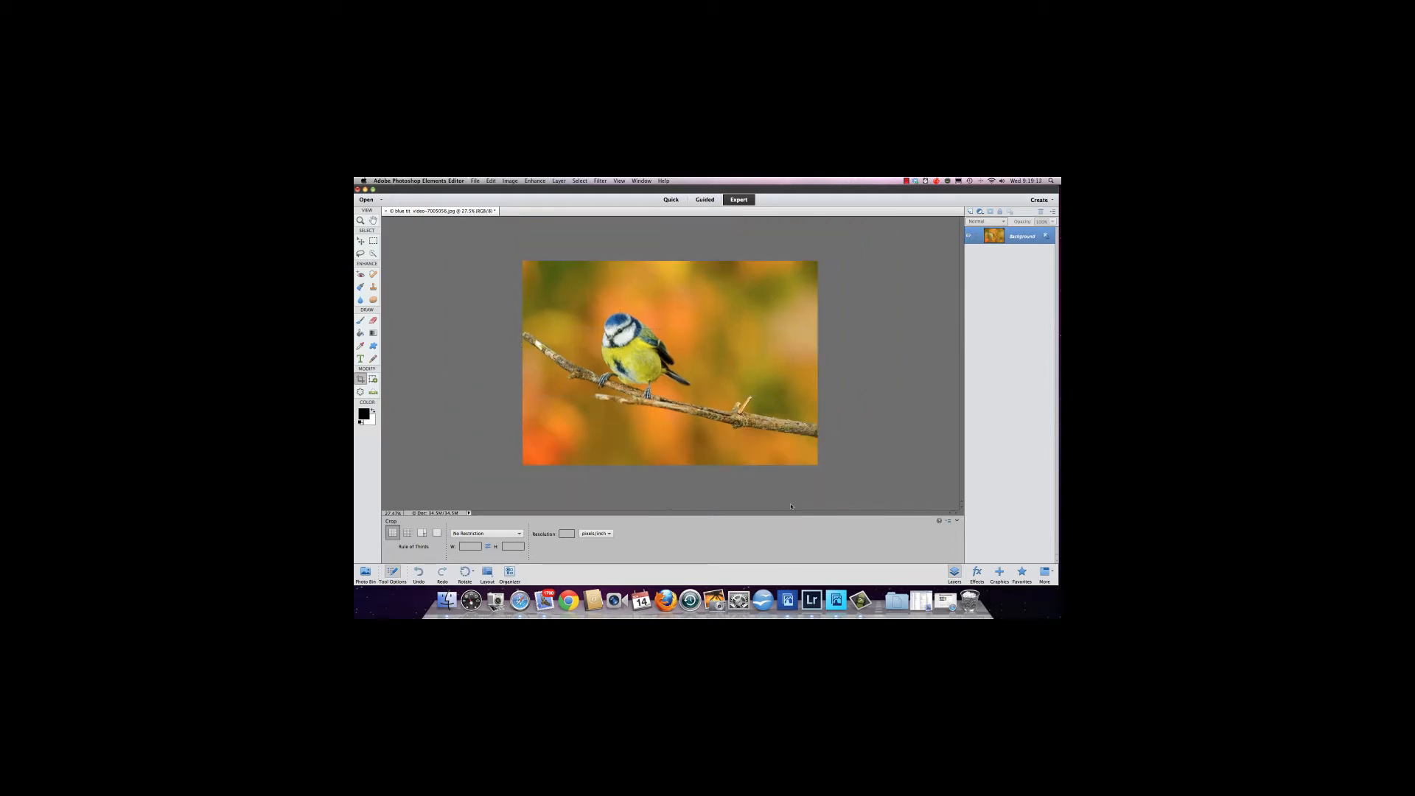
Undo the crop.
left_click(492, 181)
left_click(494, 191)
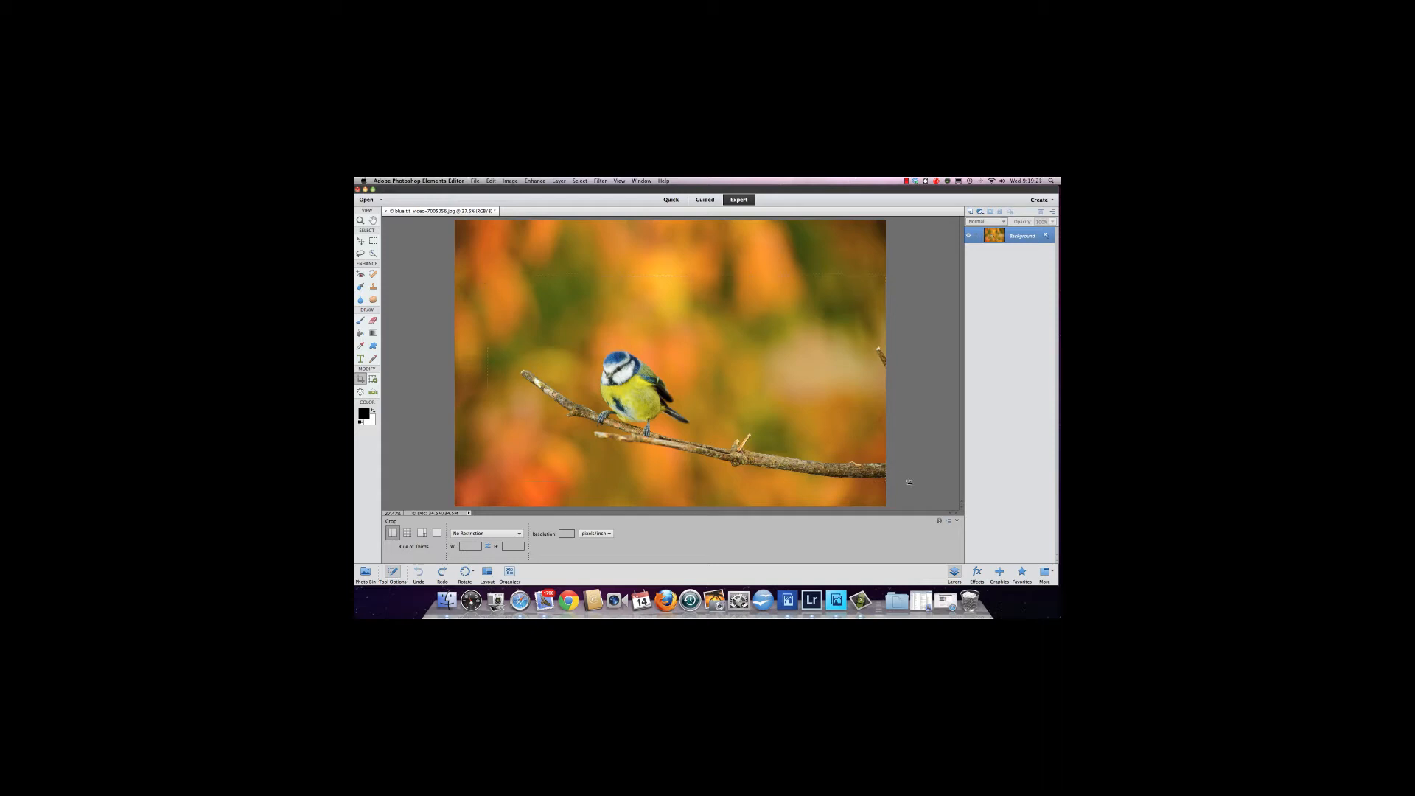
left_click_drag(909, 483, 838, 493)
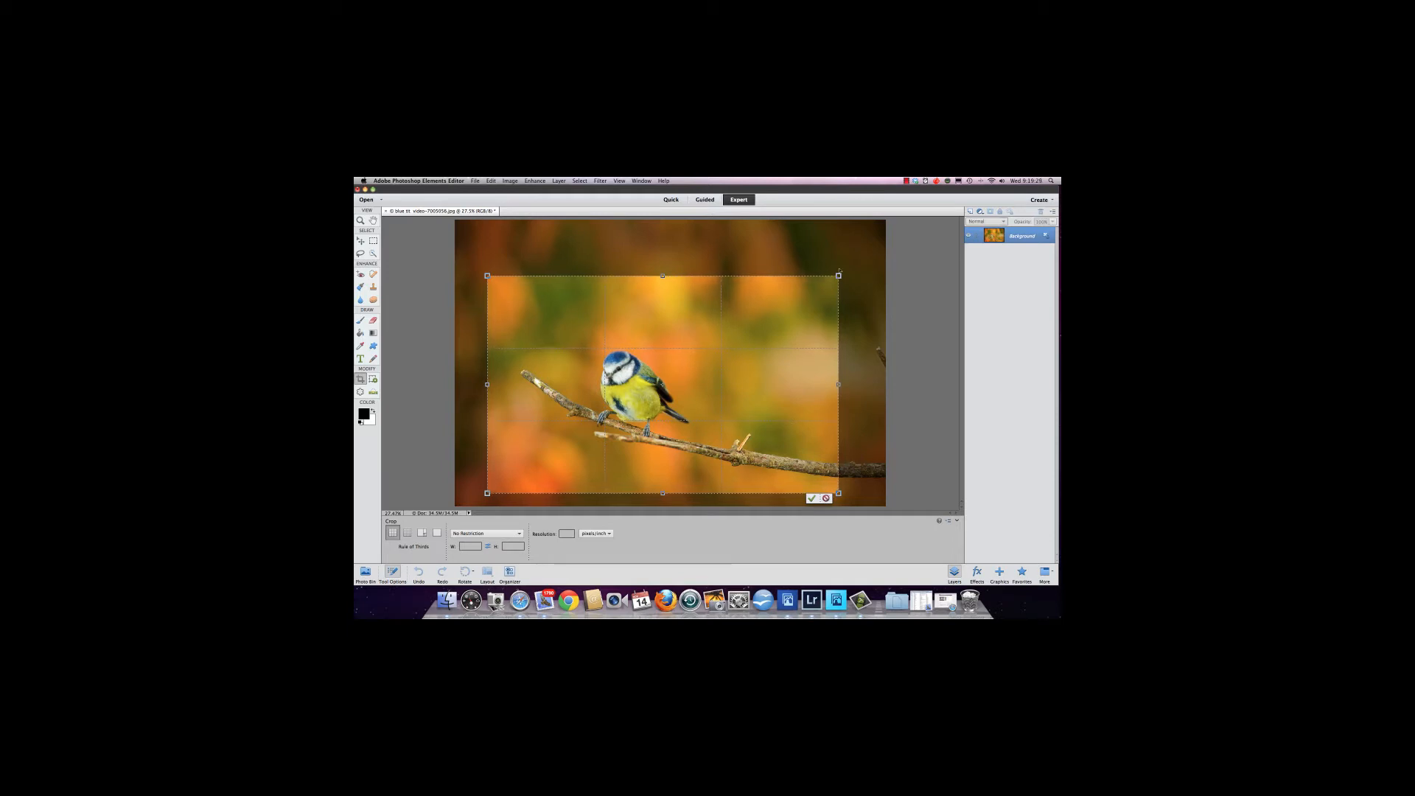
left_click_drag(839, 275, 822, 289)
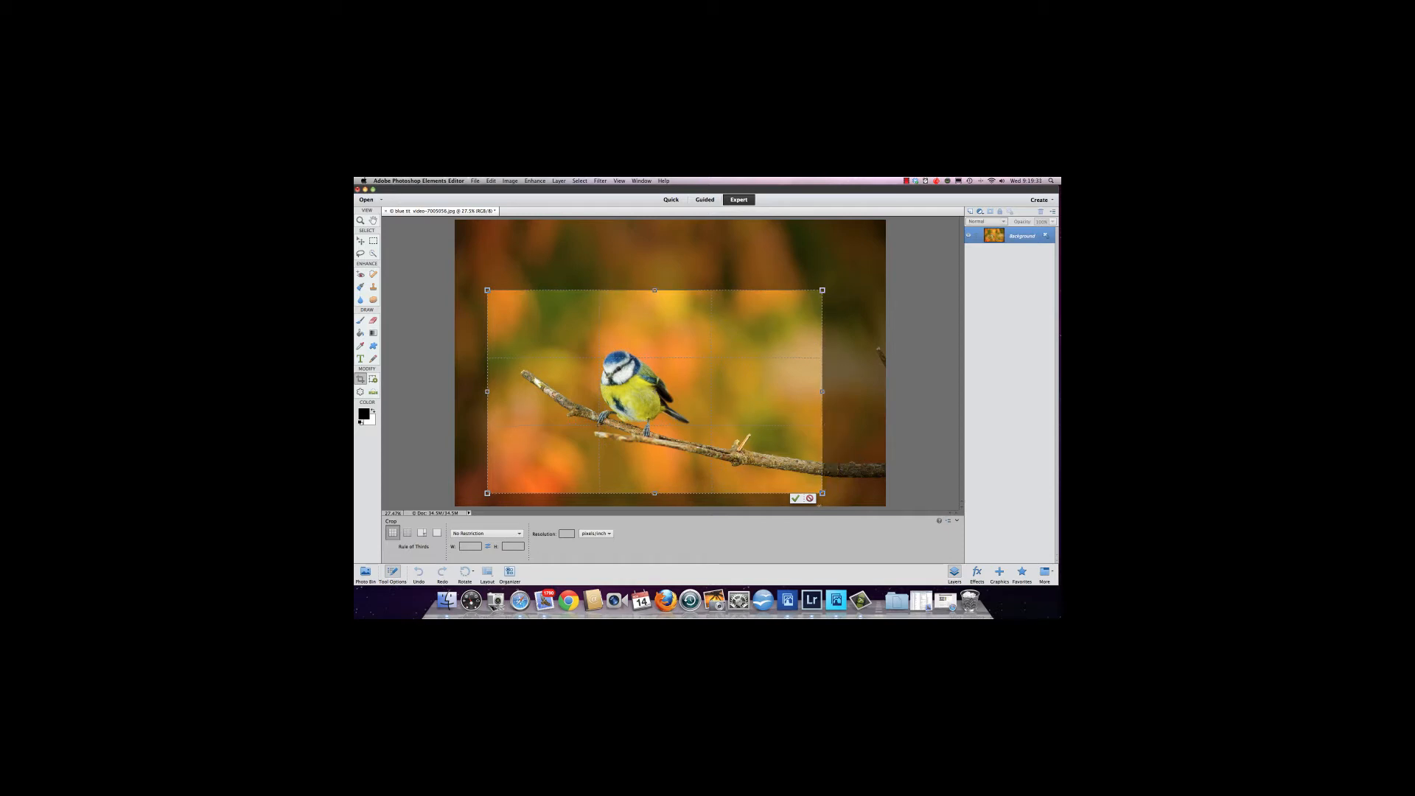
left_click(810, 499)
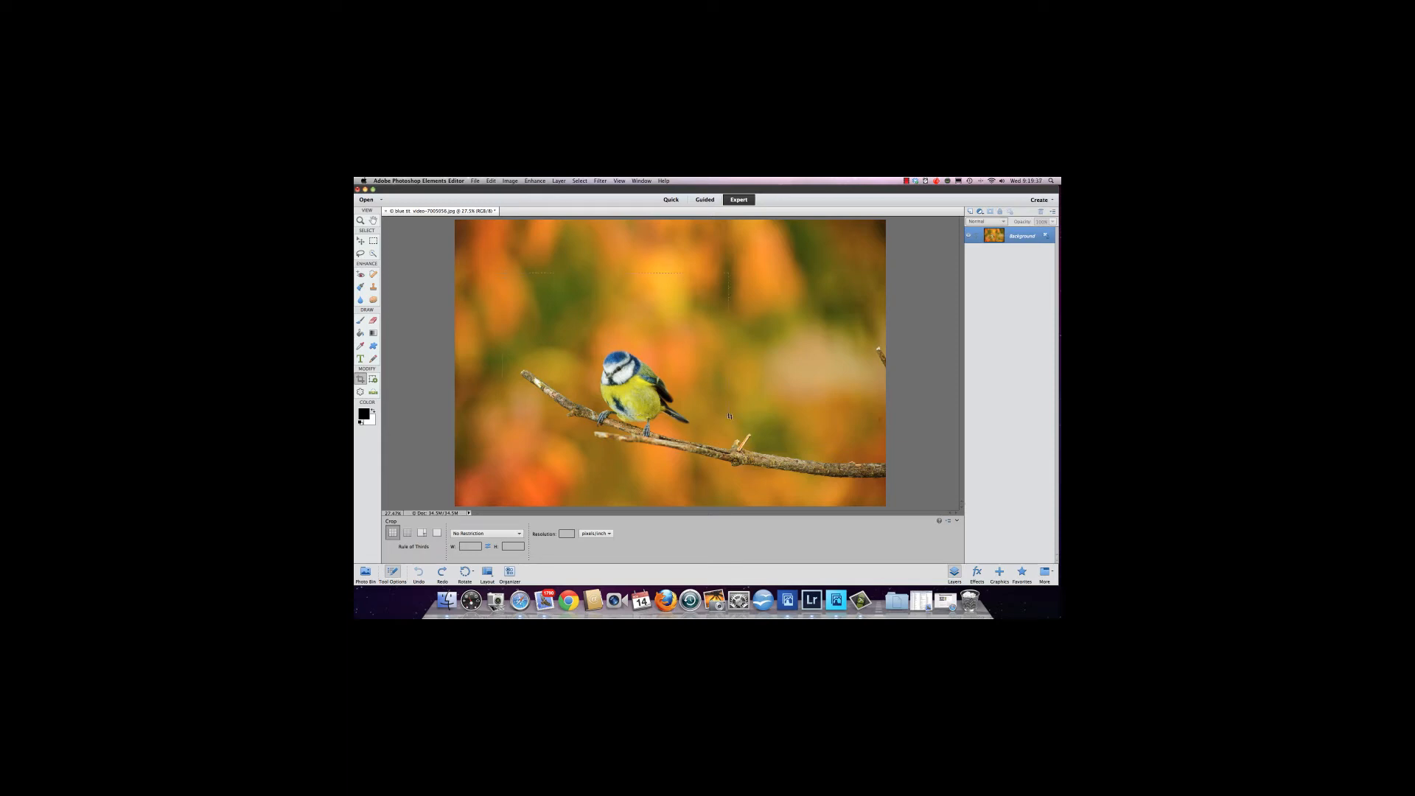
Draw a new crop box around the bird and adjust its corners and position.
left_click_drag(819, 482, 820, 484)
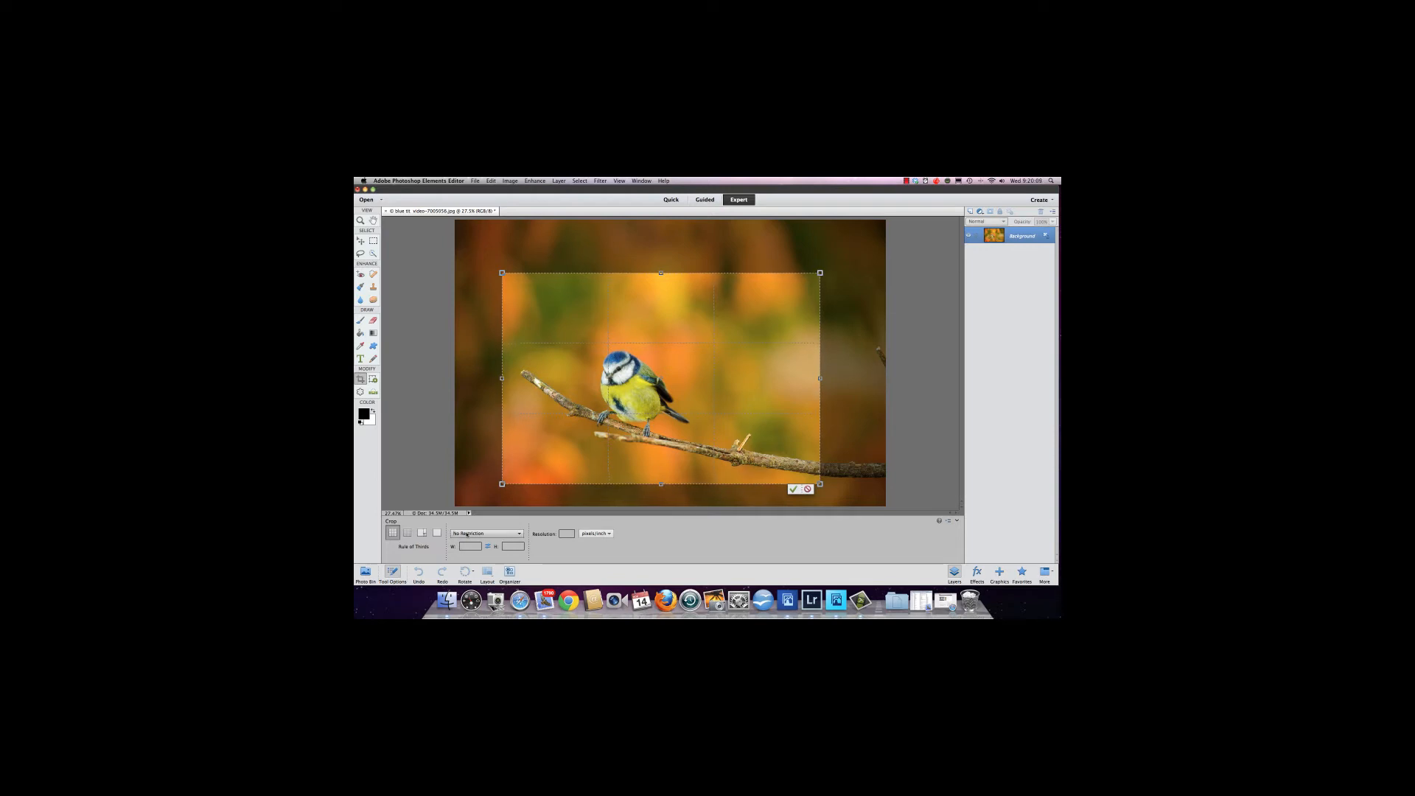
left_click(519, 536)
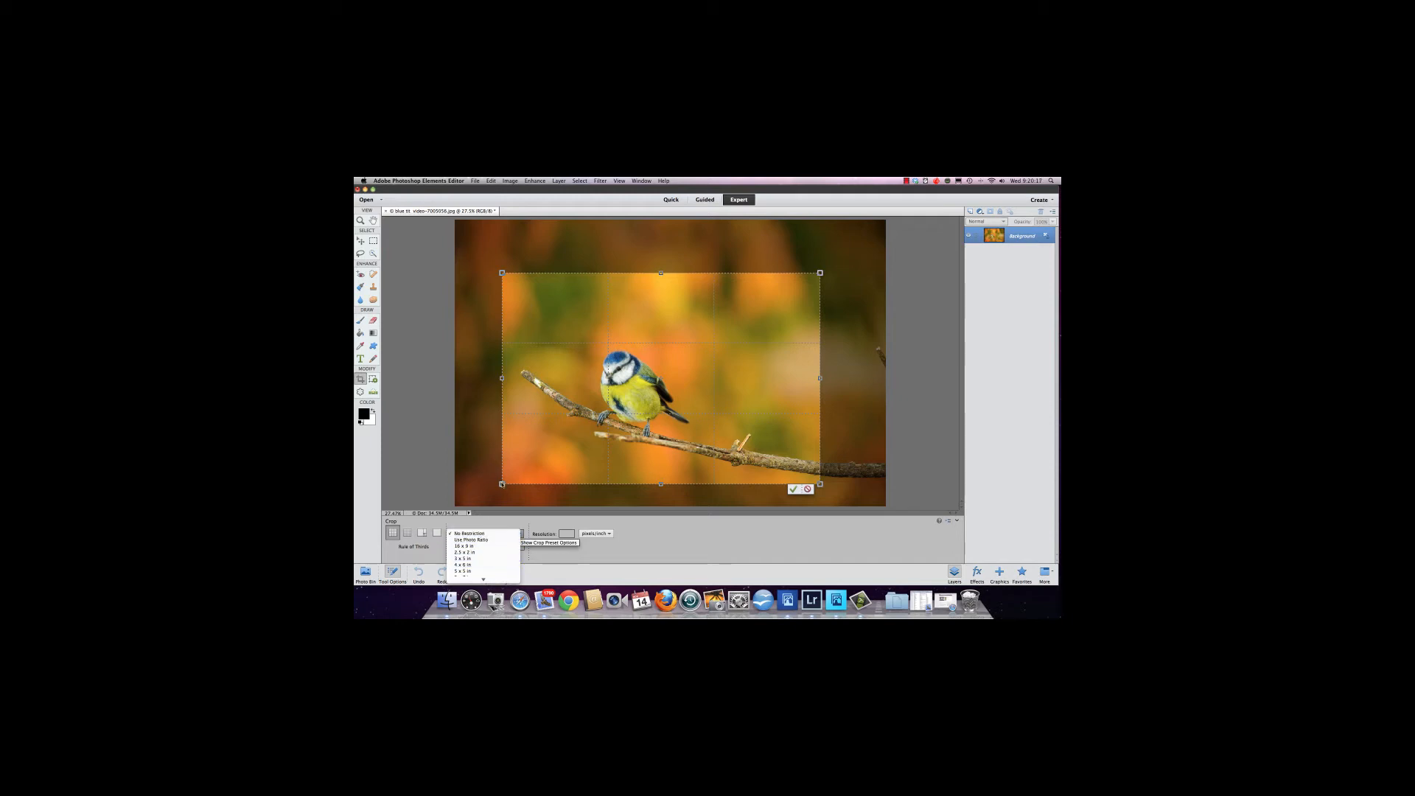
left_click(546, 470)
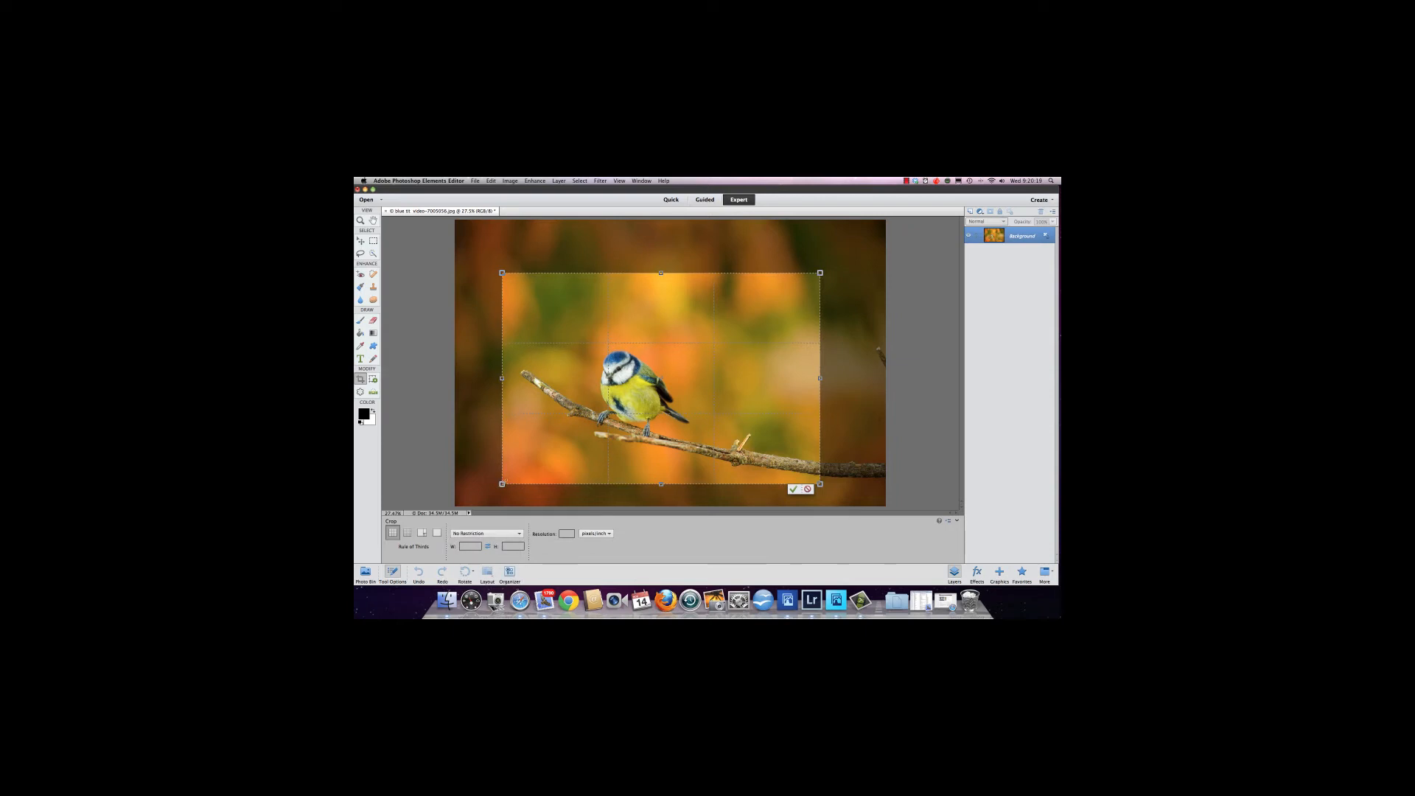
left_click_drag(502, 484, 533, 457)
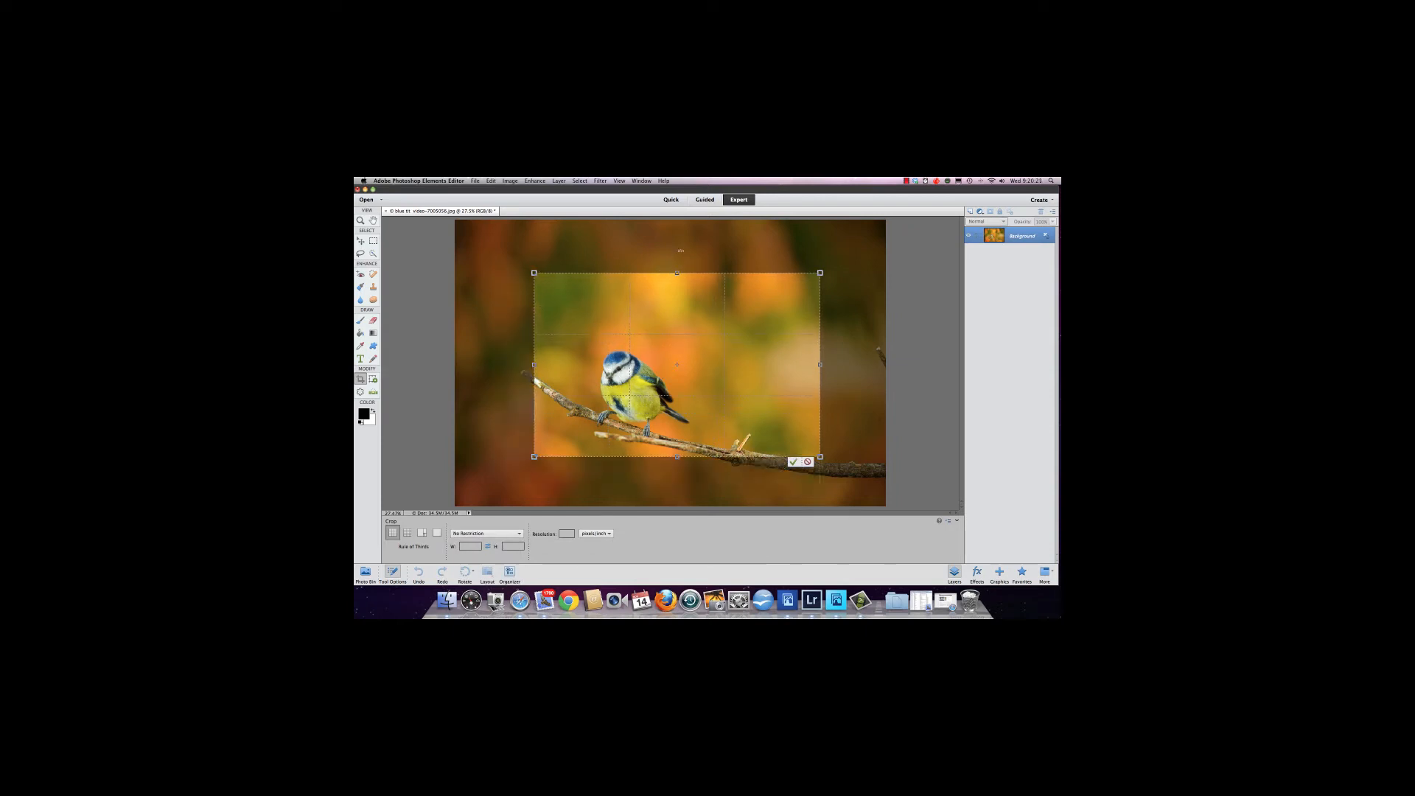
left_click_drag(820, 272, 820, 237)
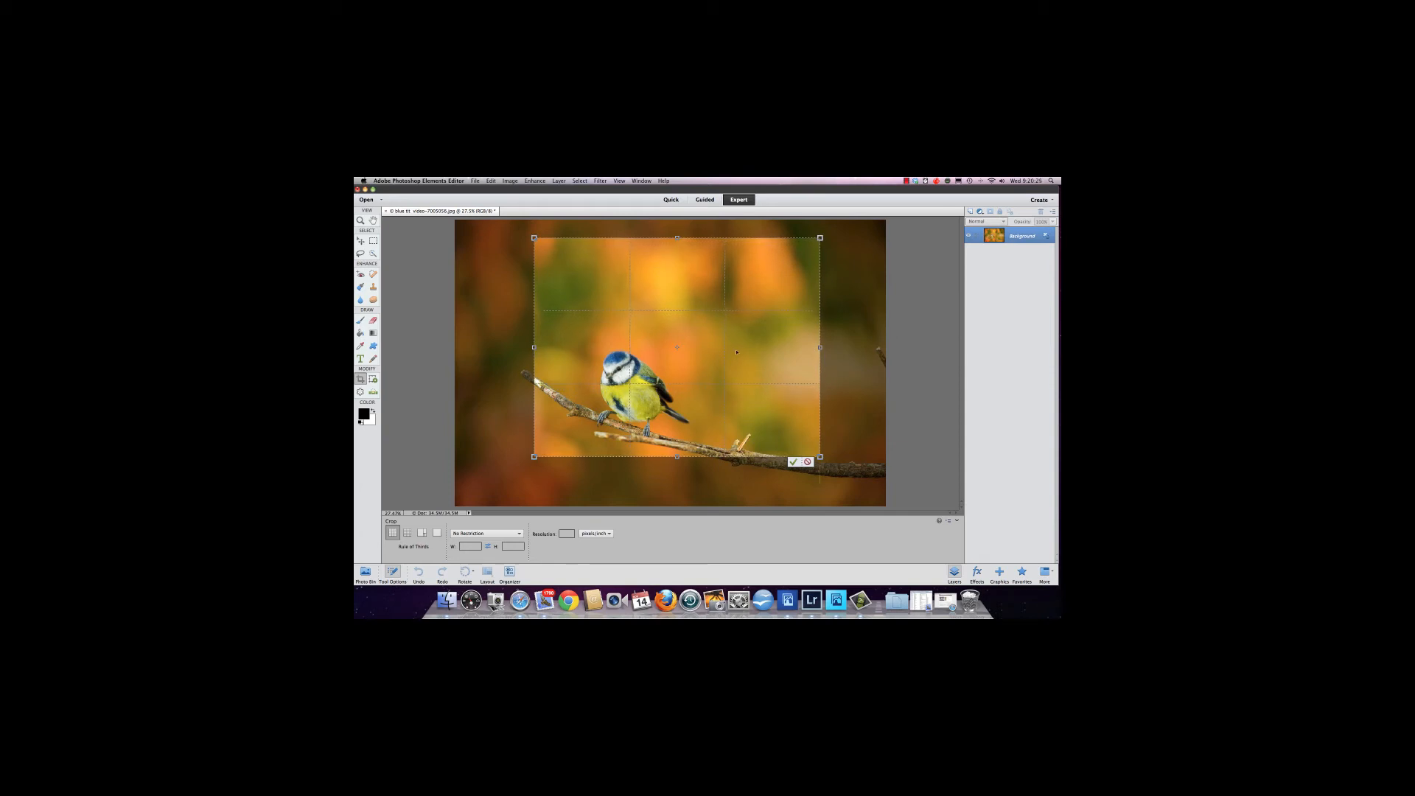
left_click_drag(711, 351, 698, 371)
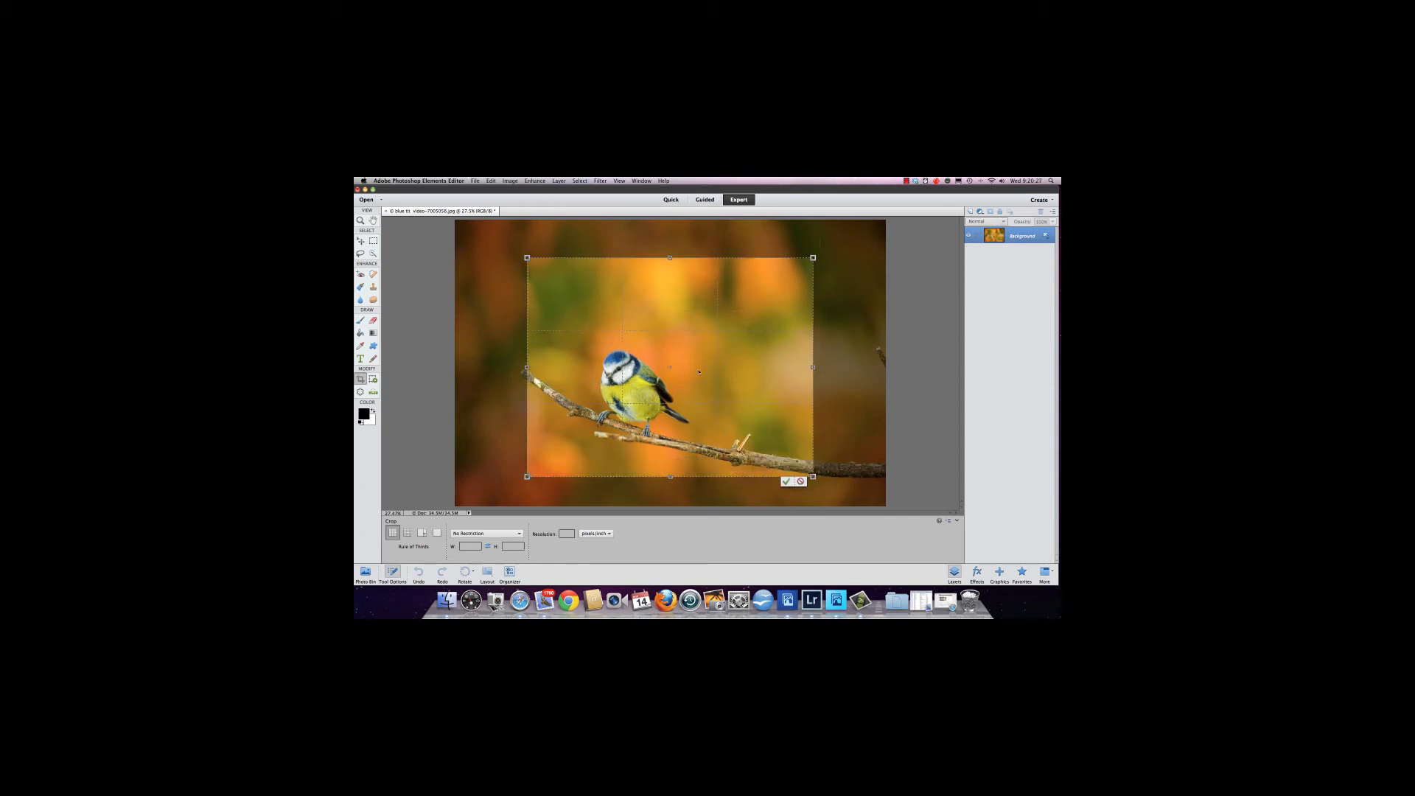
Switch the crop preset to Use Photo Ratio and shrink the box around the bird.
left_click(520, 535)
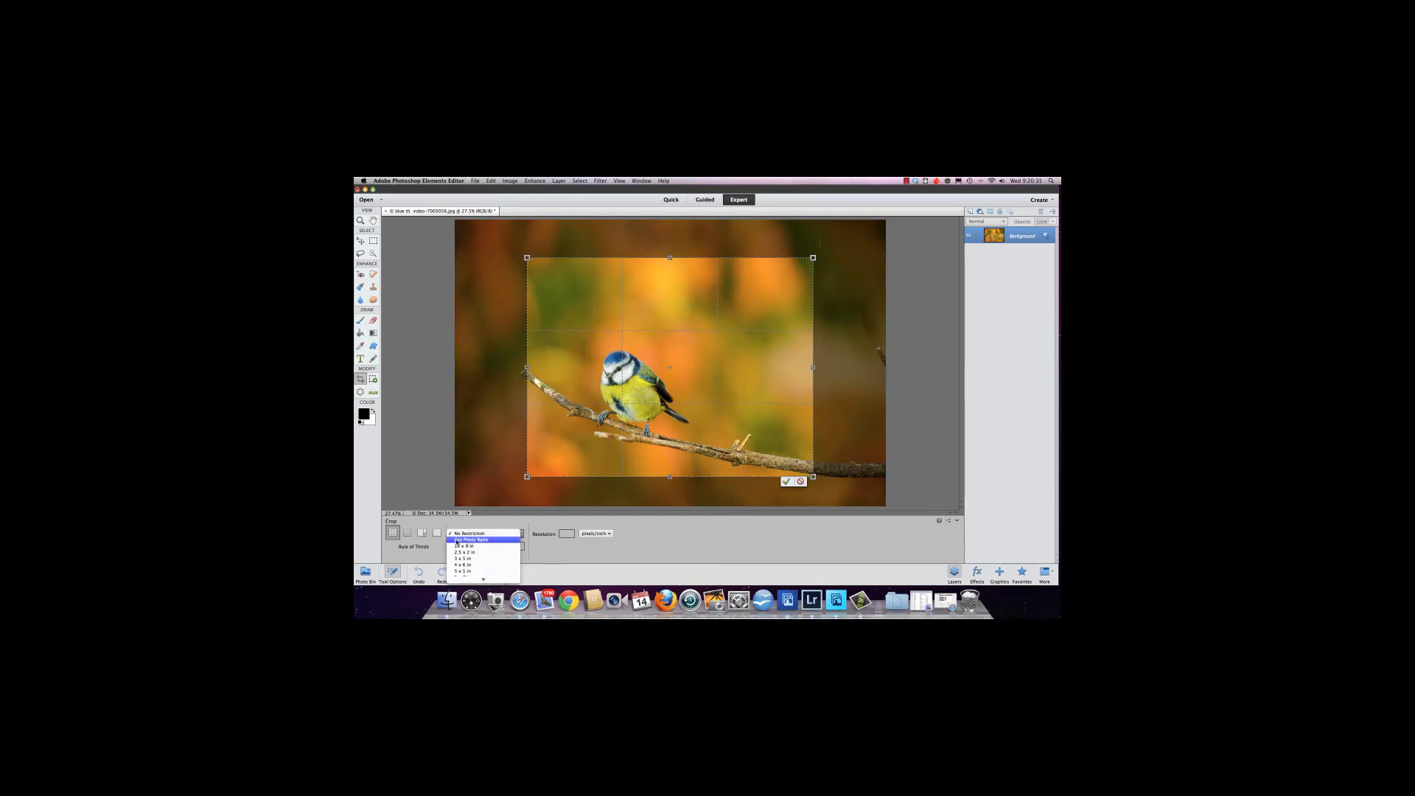
left_click(479, 540)
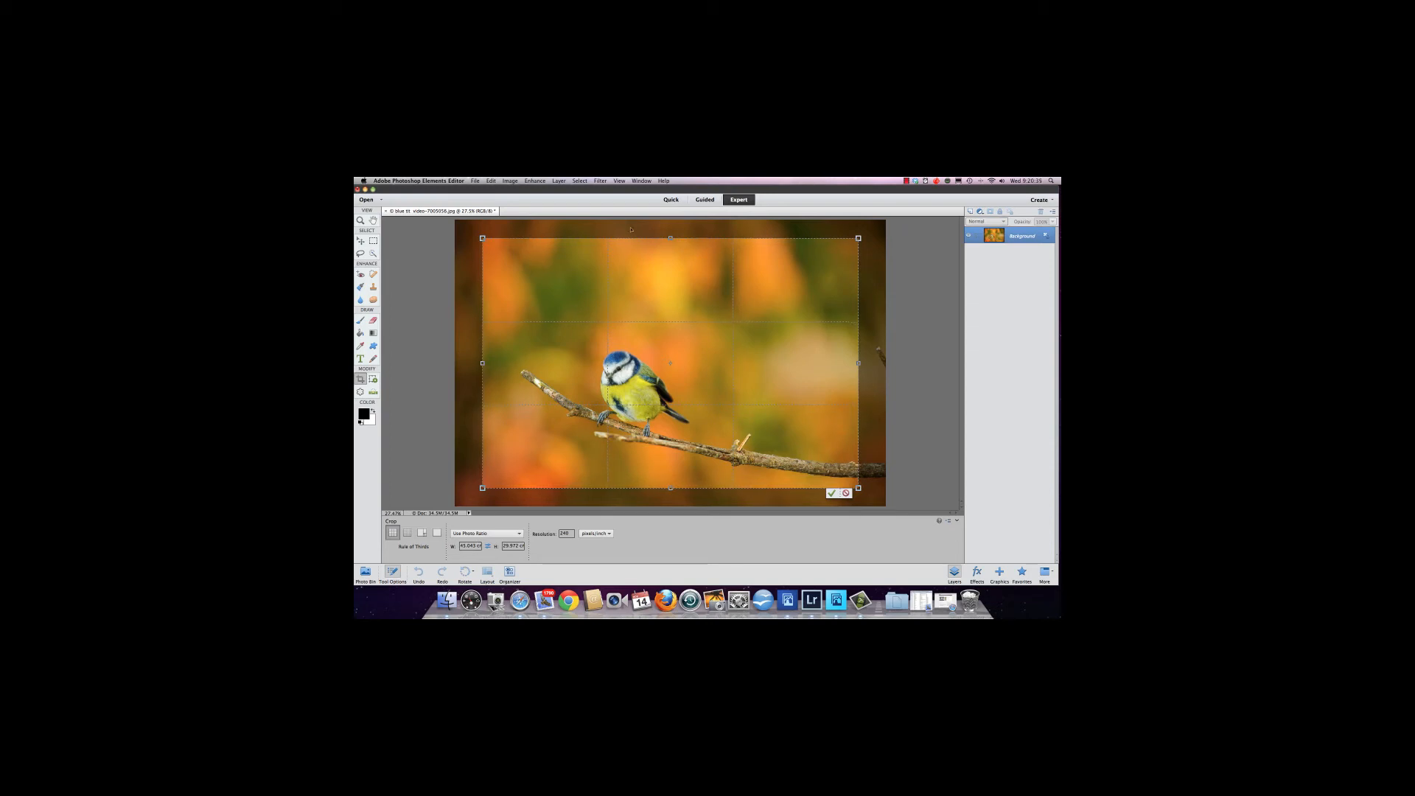
left_click_drag(856, 238, 725, 311)
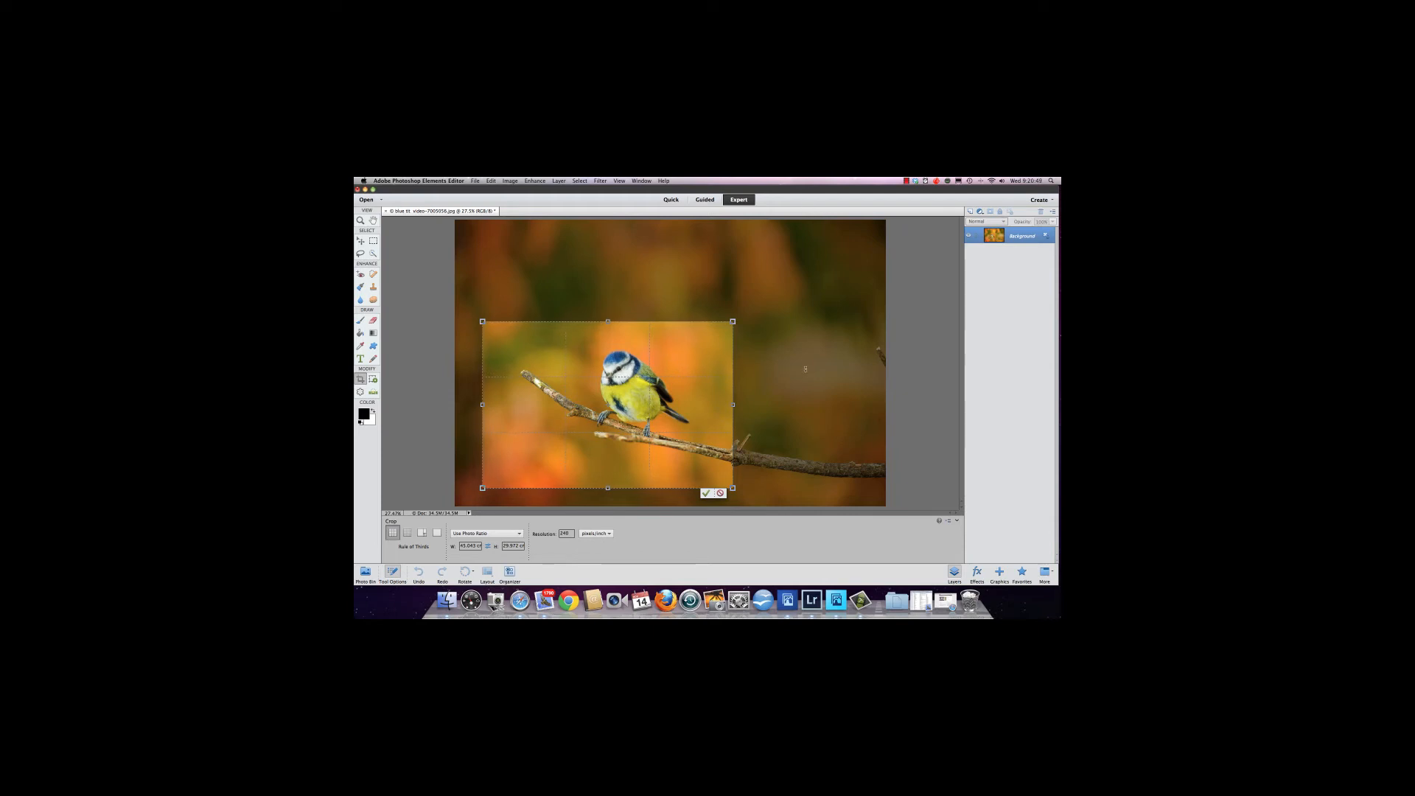
left_click_drag(687, 403, 664, 397)
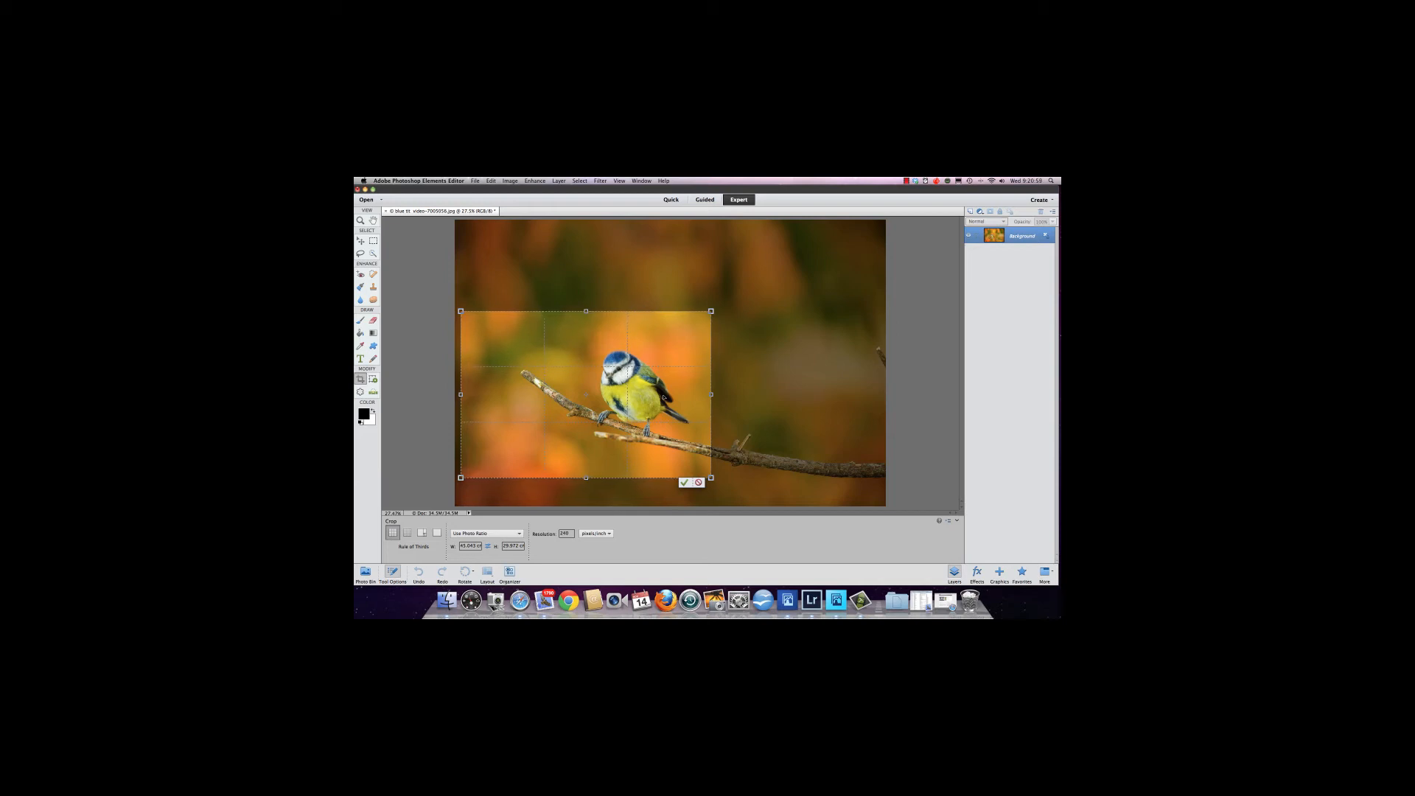
Set the crop preset to 4 x 6 in, fit the box around the bird and apply the crop.
left_click(520, 533)
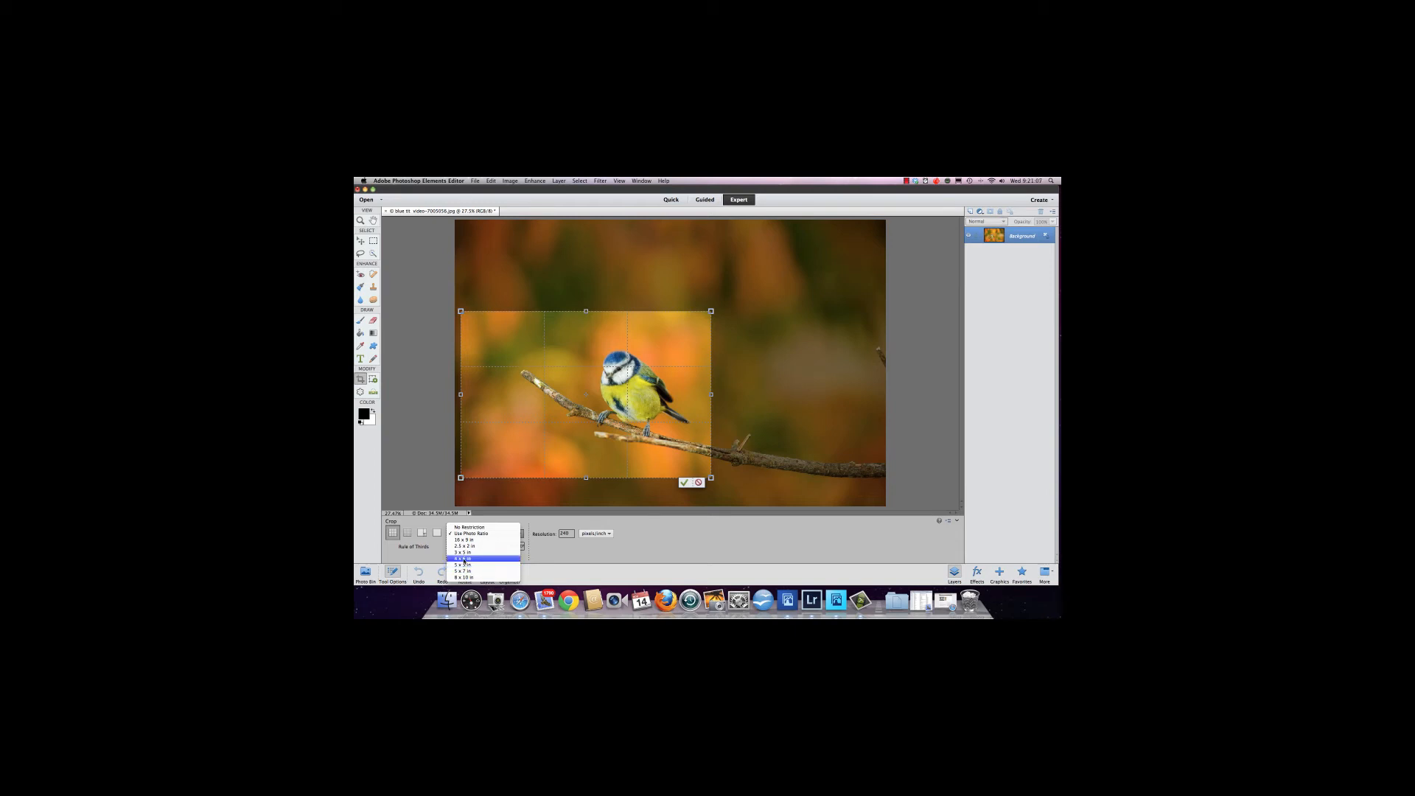
left_click(463, 559)
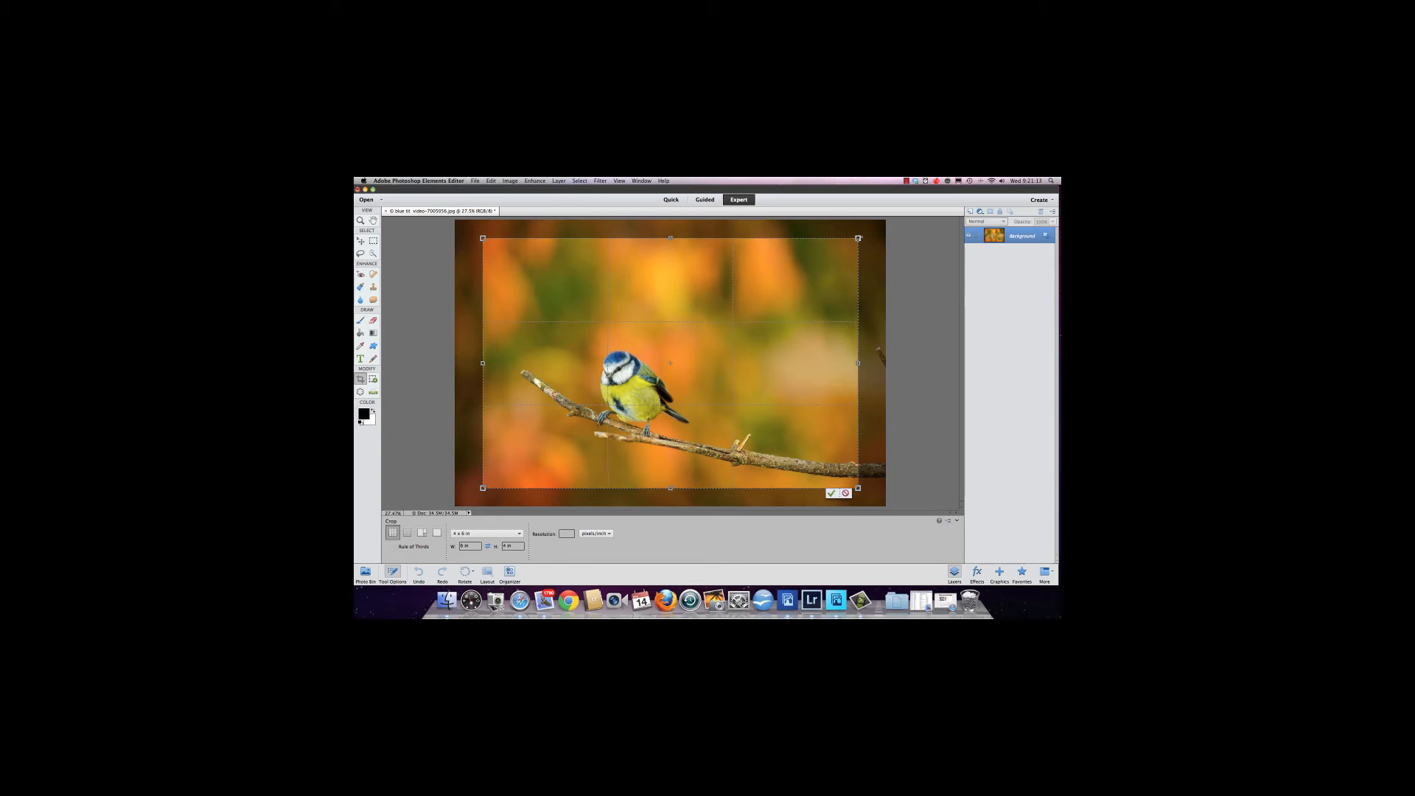
left_click_drag(858, 238, 753, 332)
left_click_drag(622, 407, 600, 406)
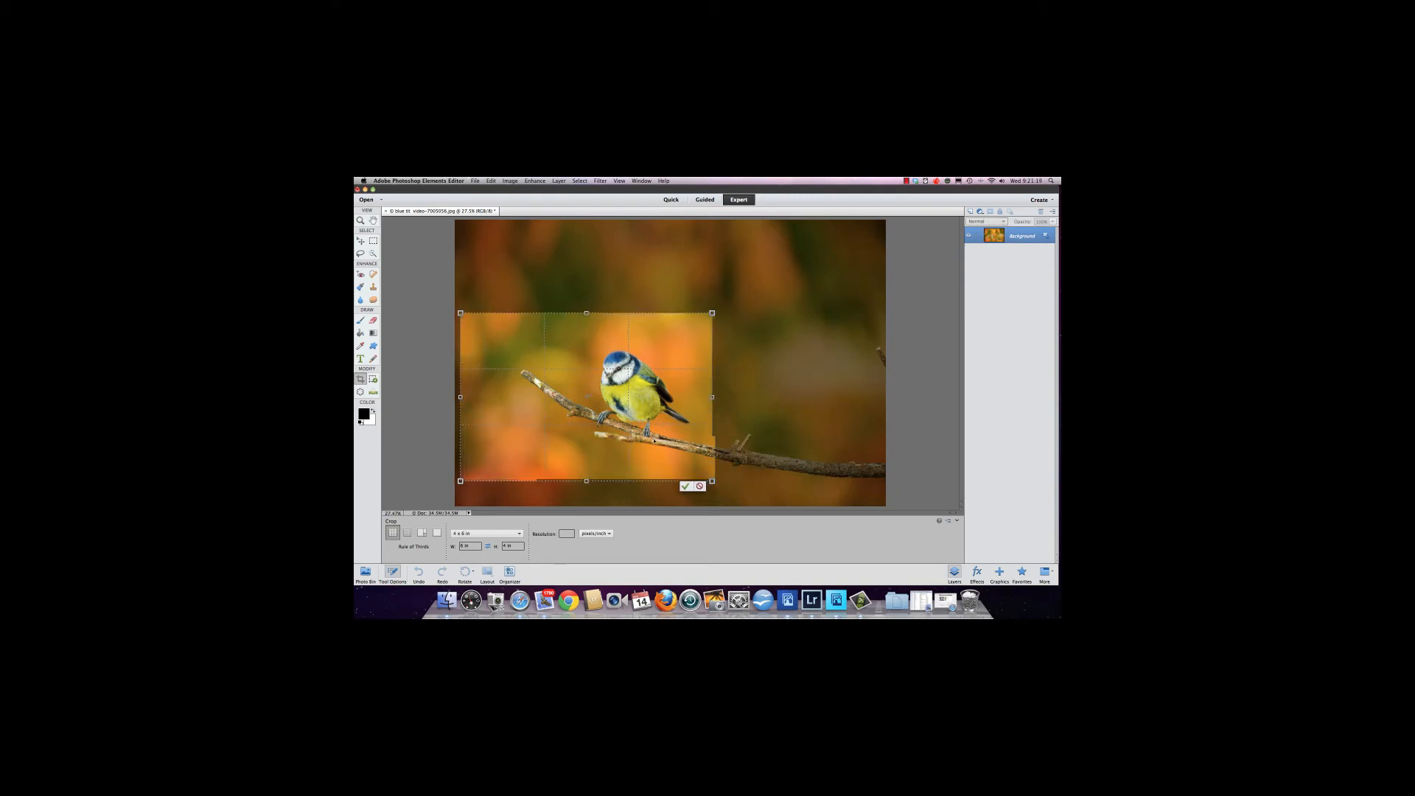
left_click_drag(712, 481, 706, 477)
left_click_drag(619, 409, 617, 410)
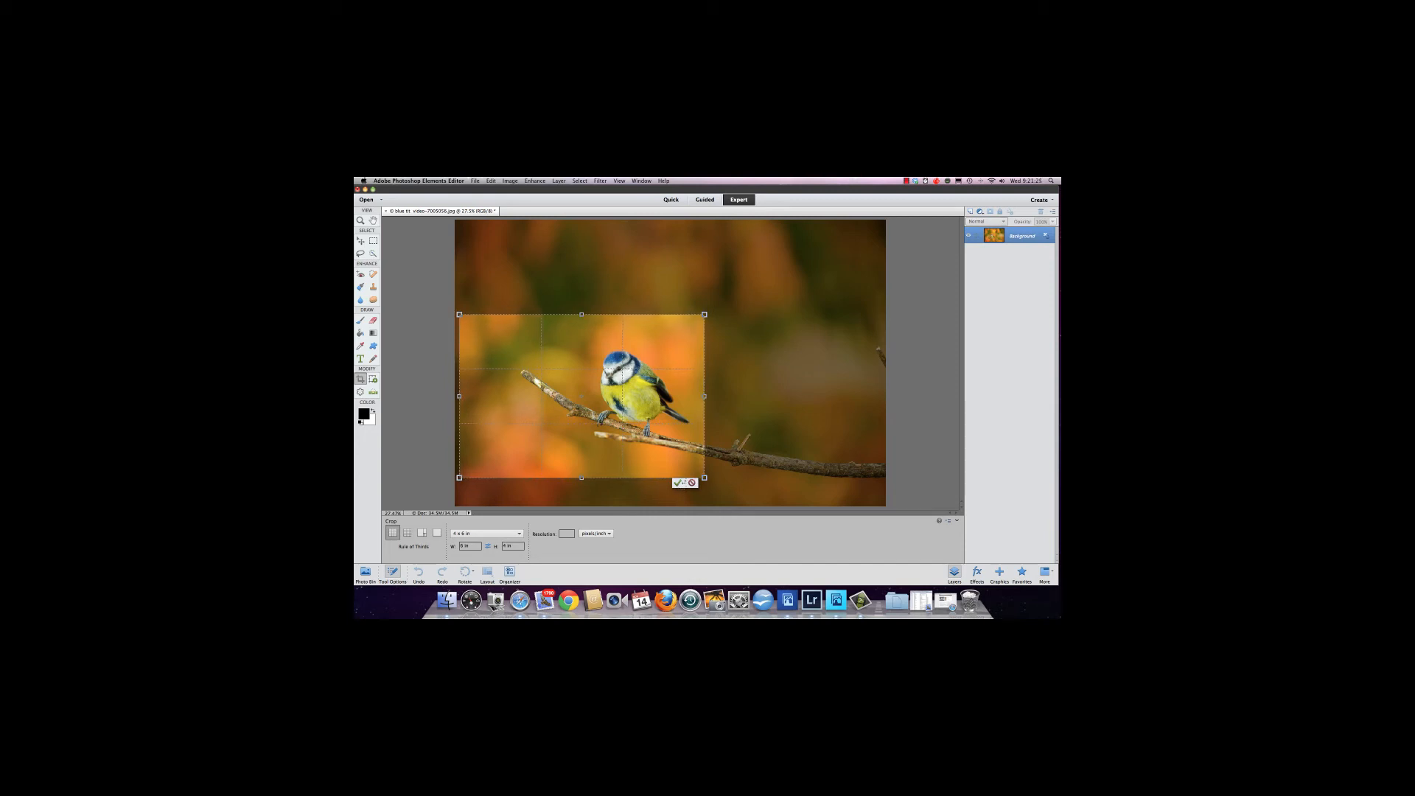
left_click(677, 483)
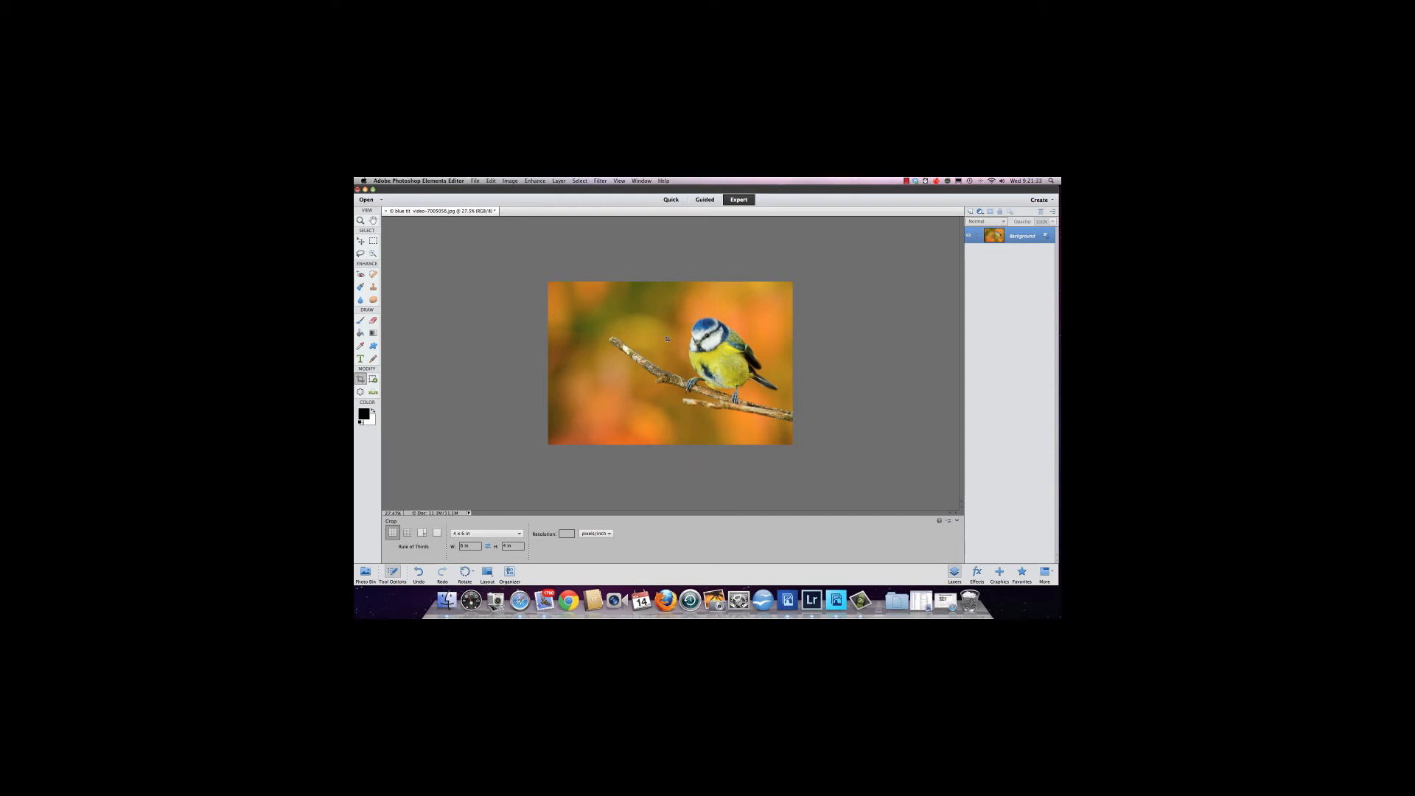
Inspect the photo's Image Size and Canvas Size dialogs without changing anything.
left_click(504, 180)
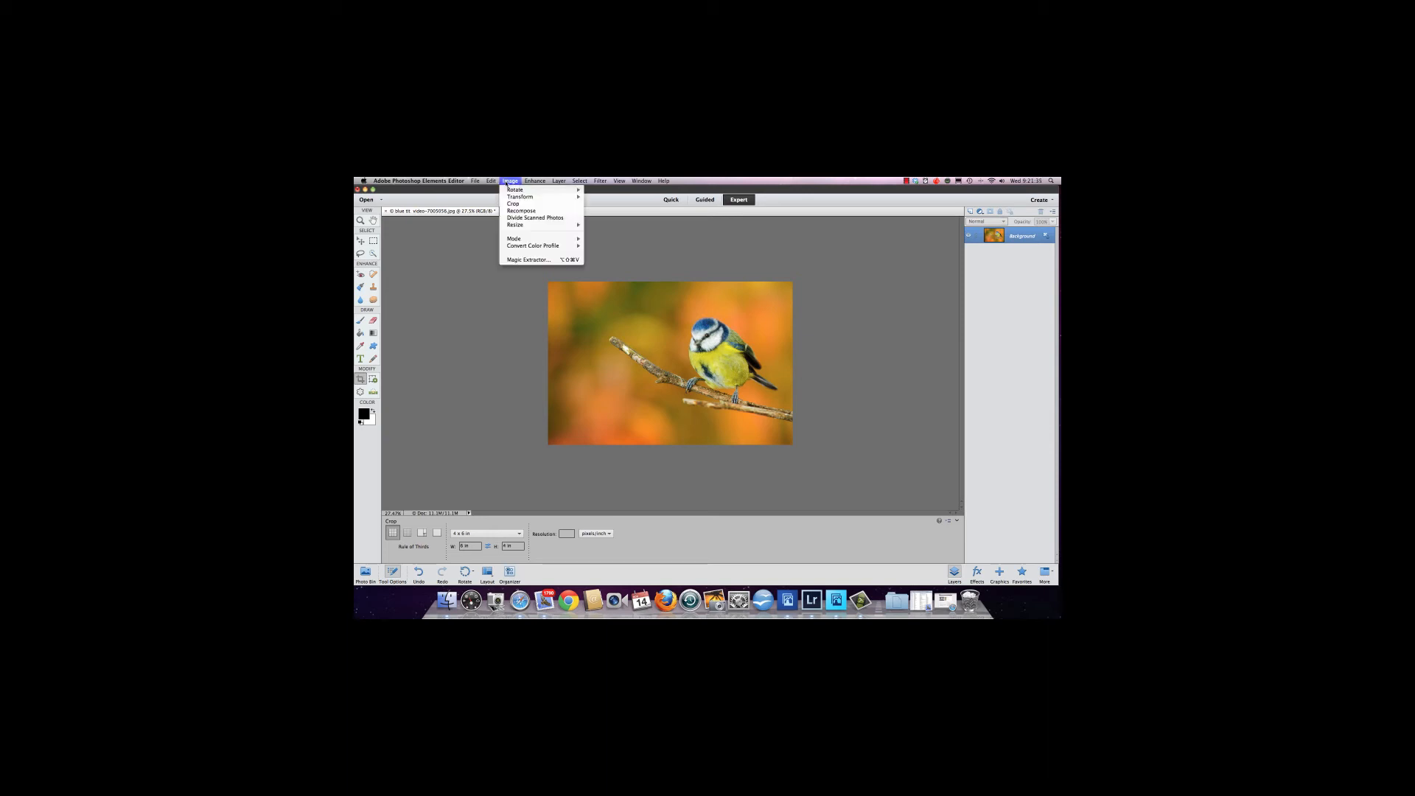
mouse_move(516, 228)
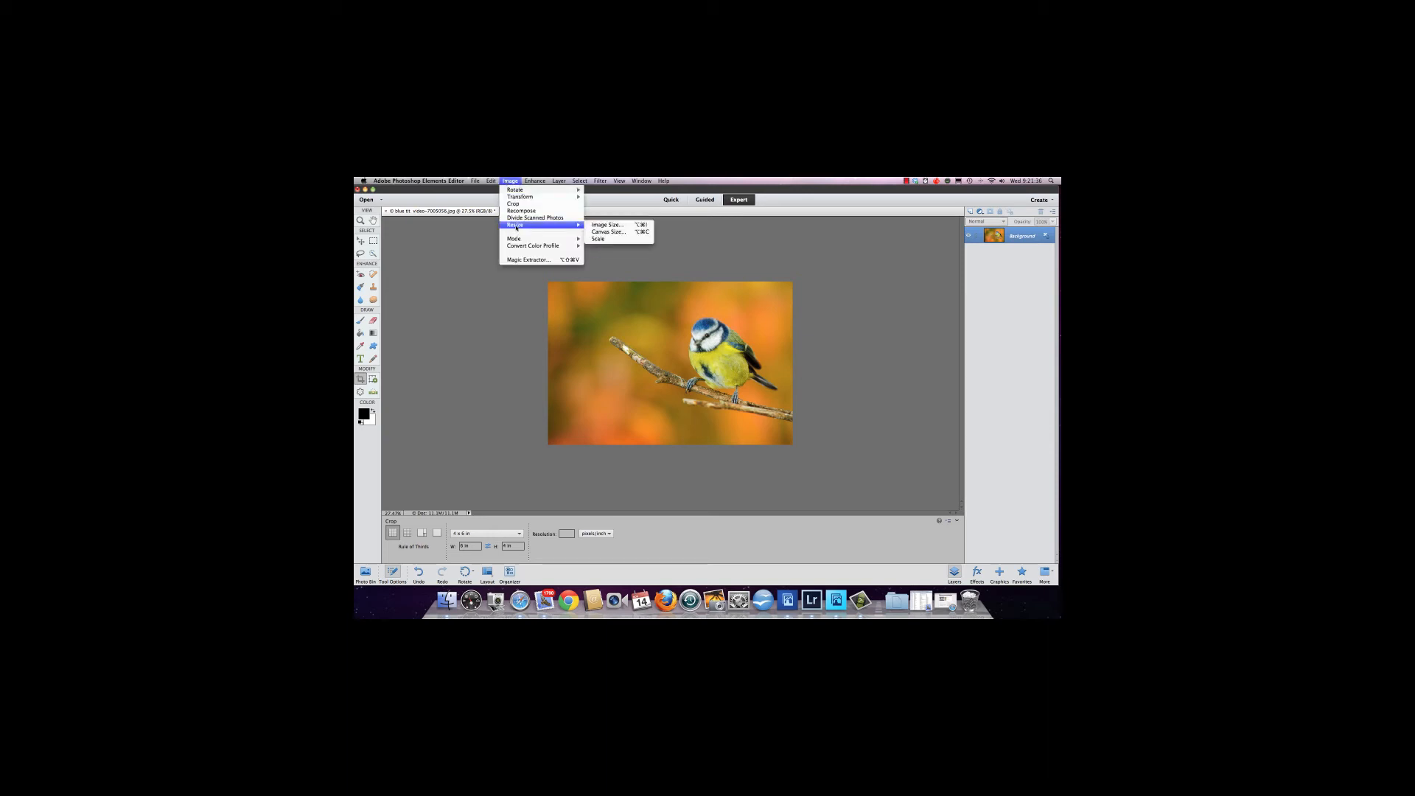
left_click(597, 224)
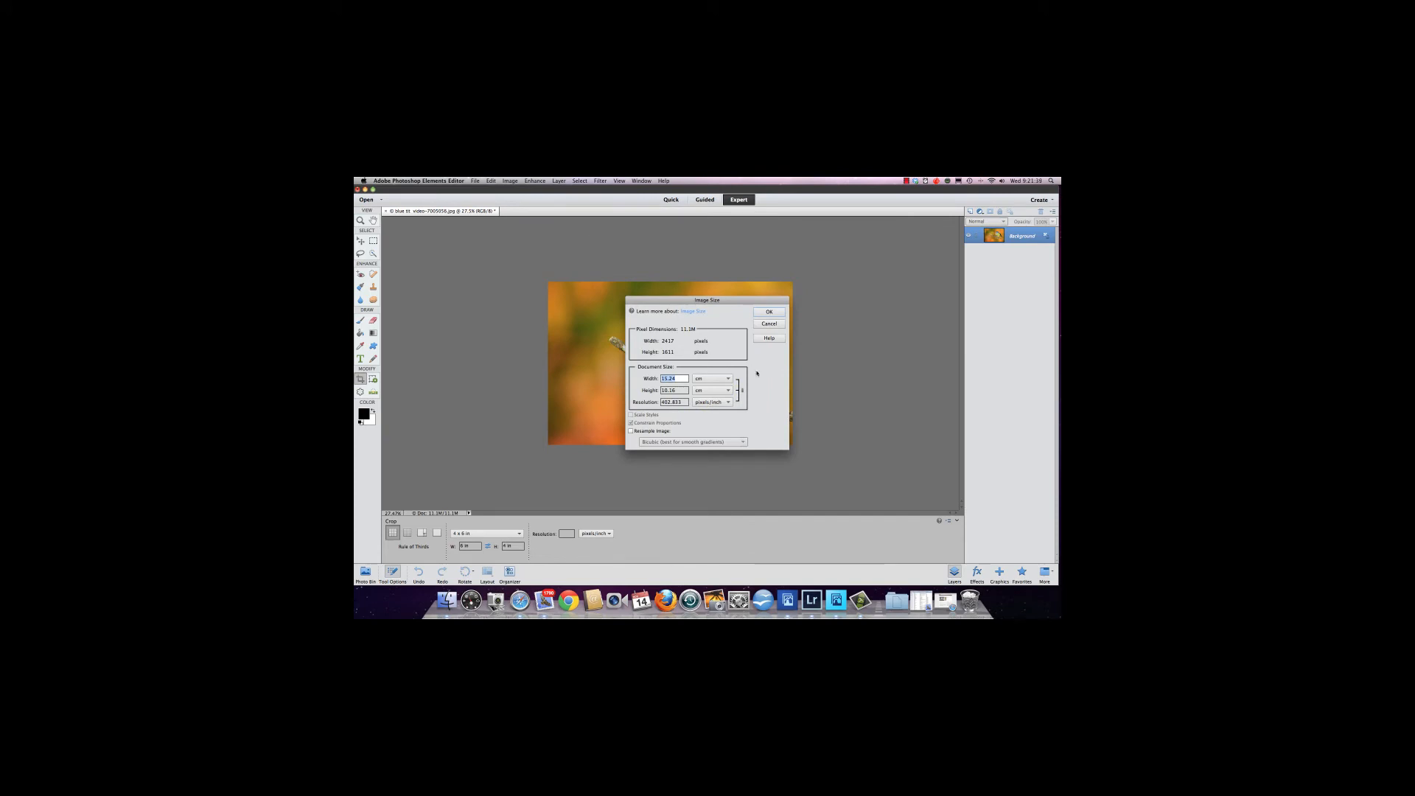
left_click(712, 378)
left_click(715, 375)
left_click(769, 324)
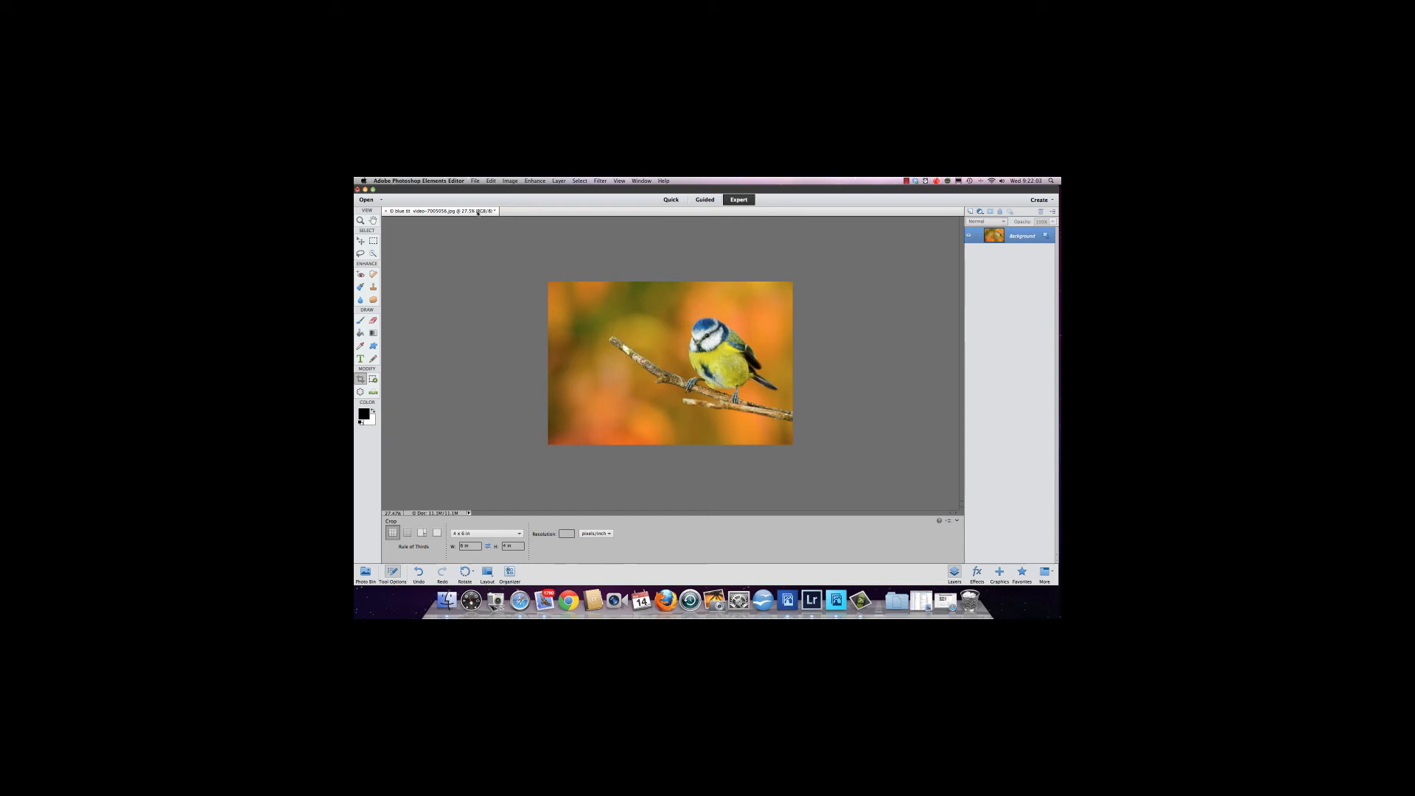
left_click(510, 181)
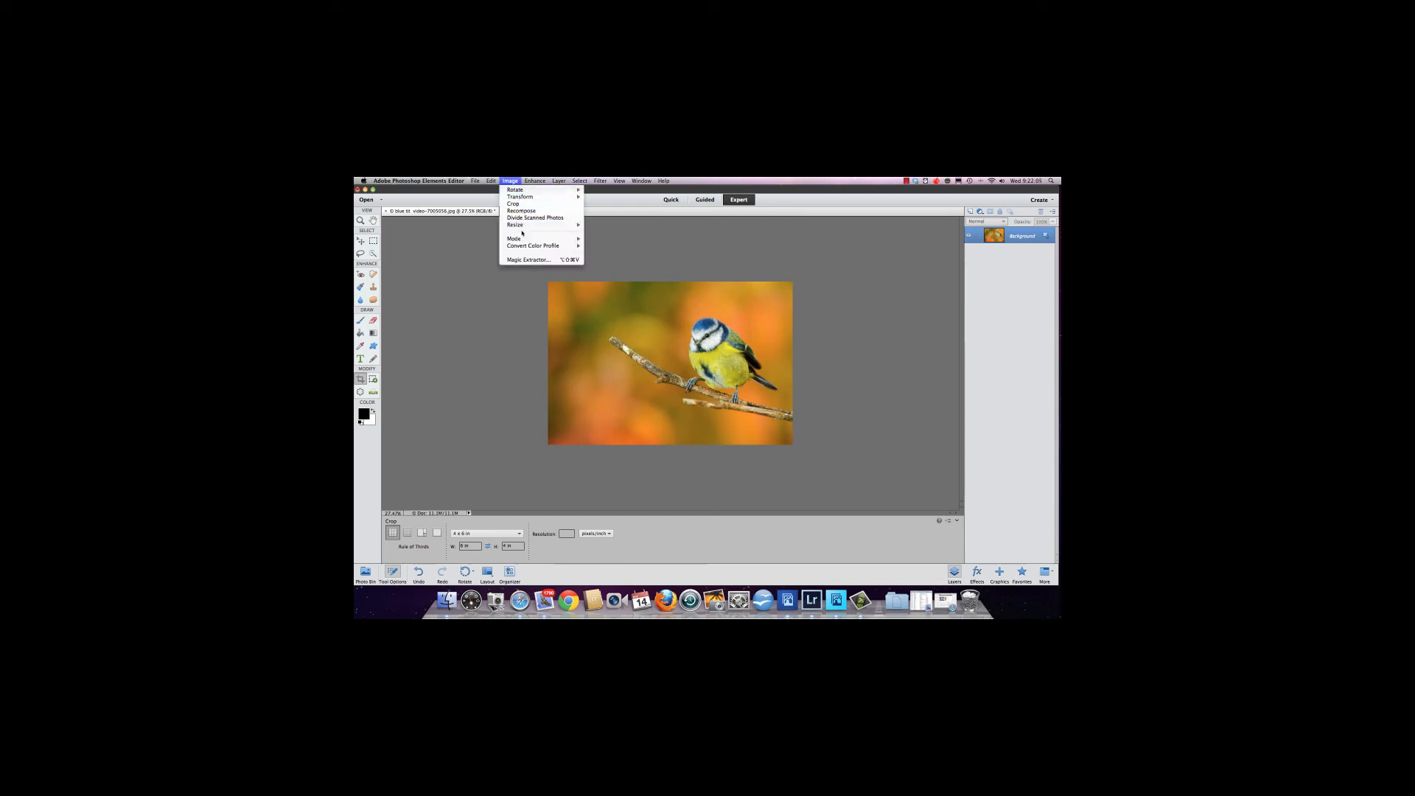
left_click(602, 232)
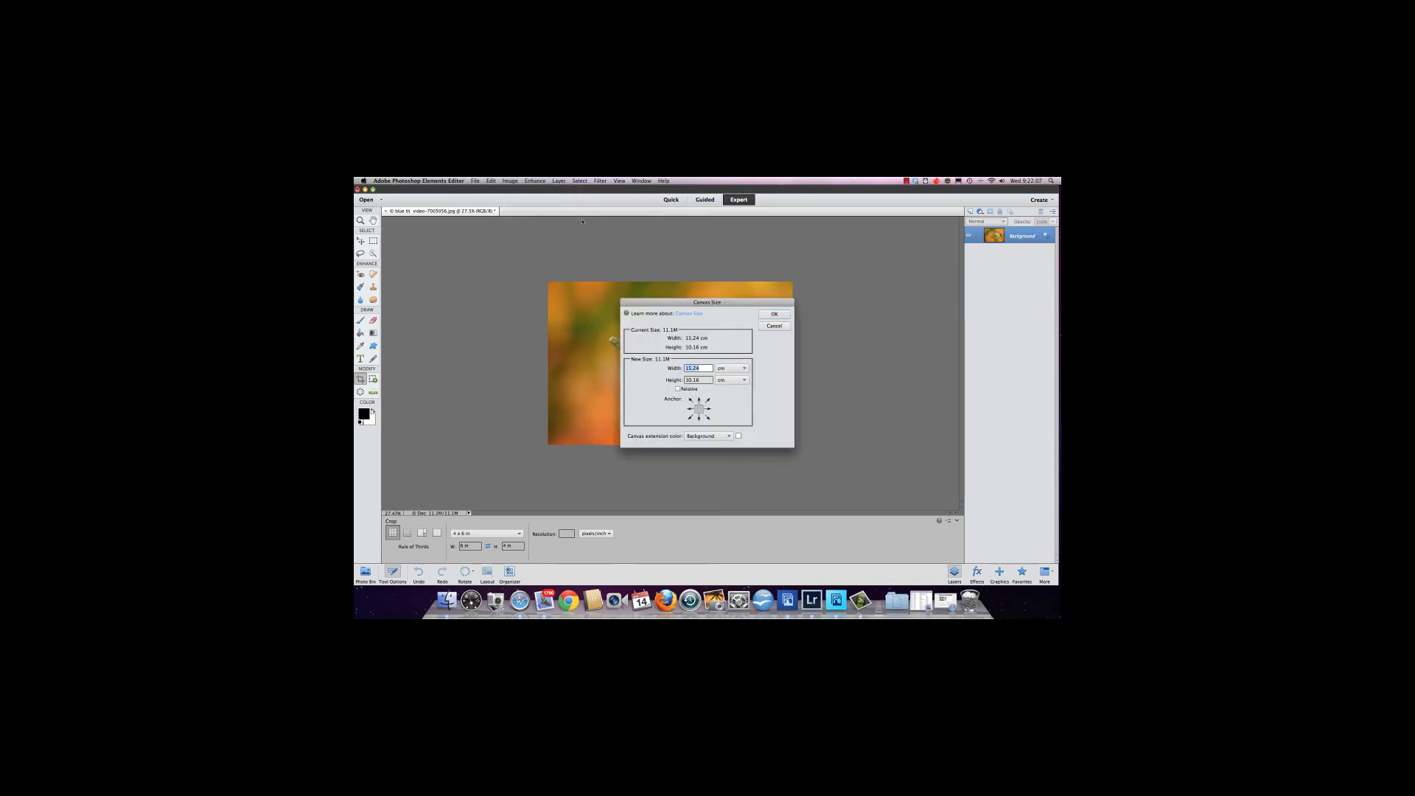
left_click(774, 325)
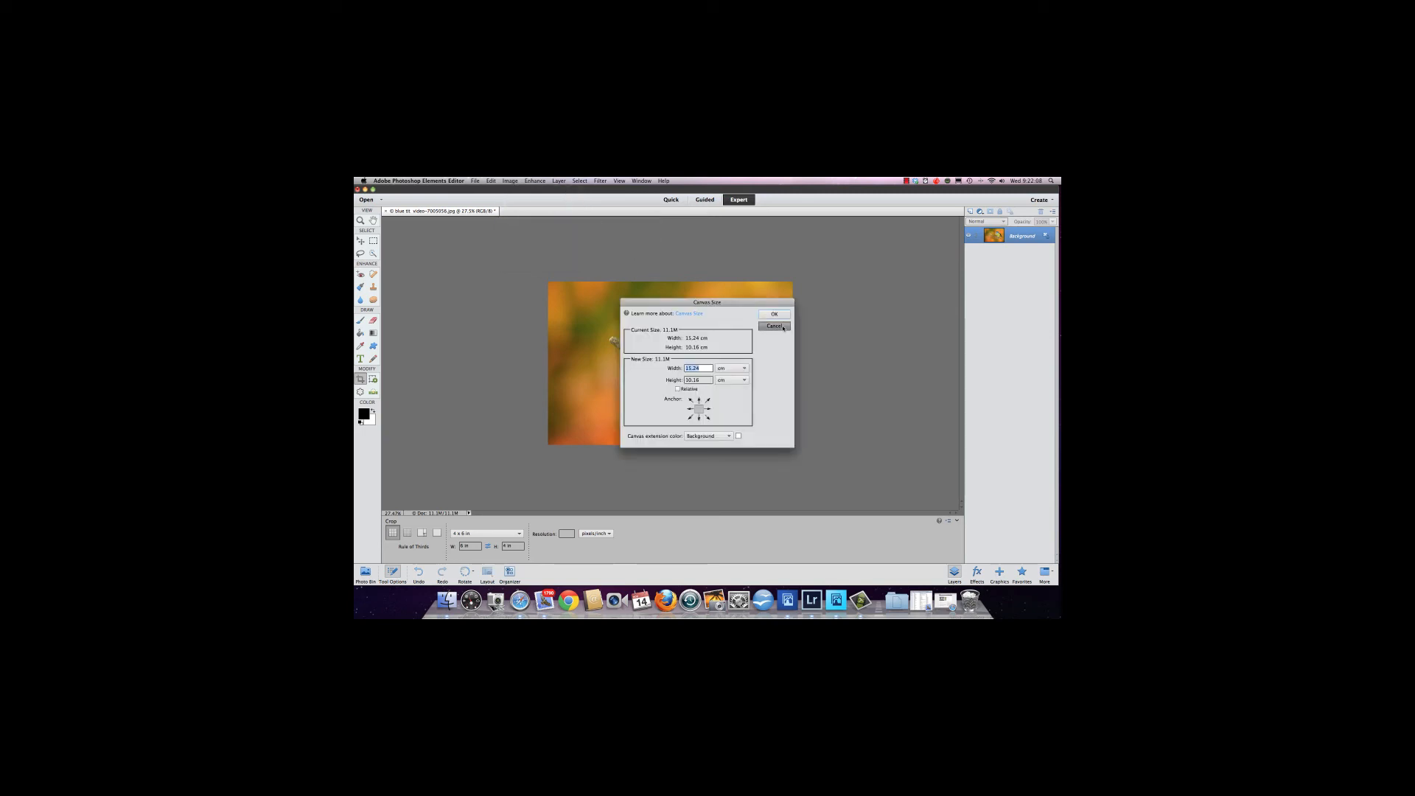
Check the image's document size with the units switched to inches, then close the dialog.
left_click(510, 182)
left_click(602, 224)
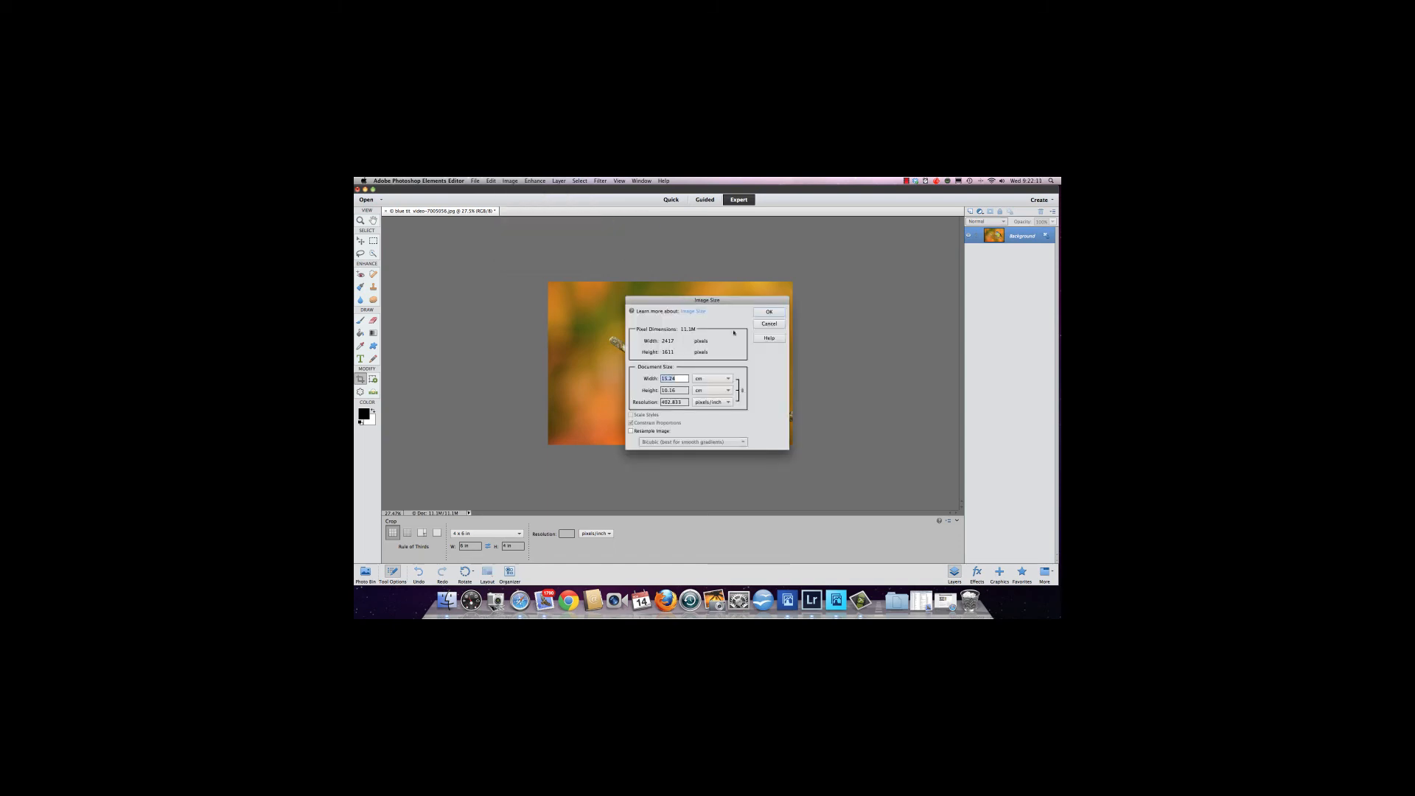
left_click(720, 378)
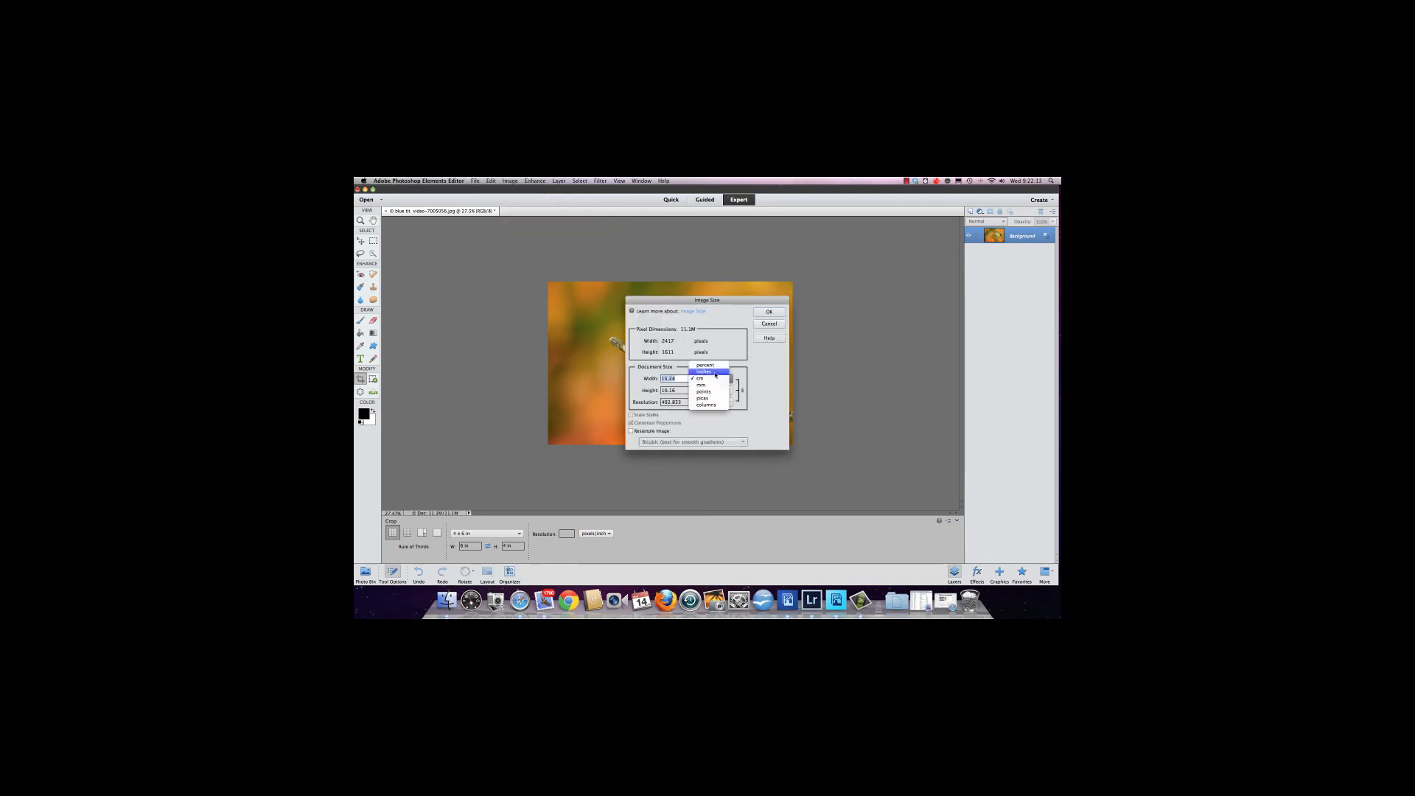
left_click(711, 370)
left_click_drag(684, 402, 662, 402)
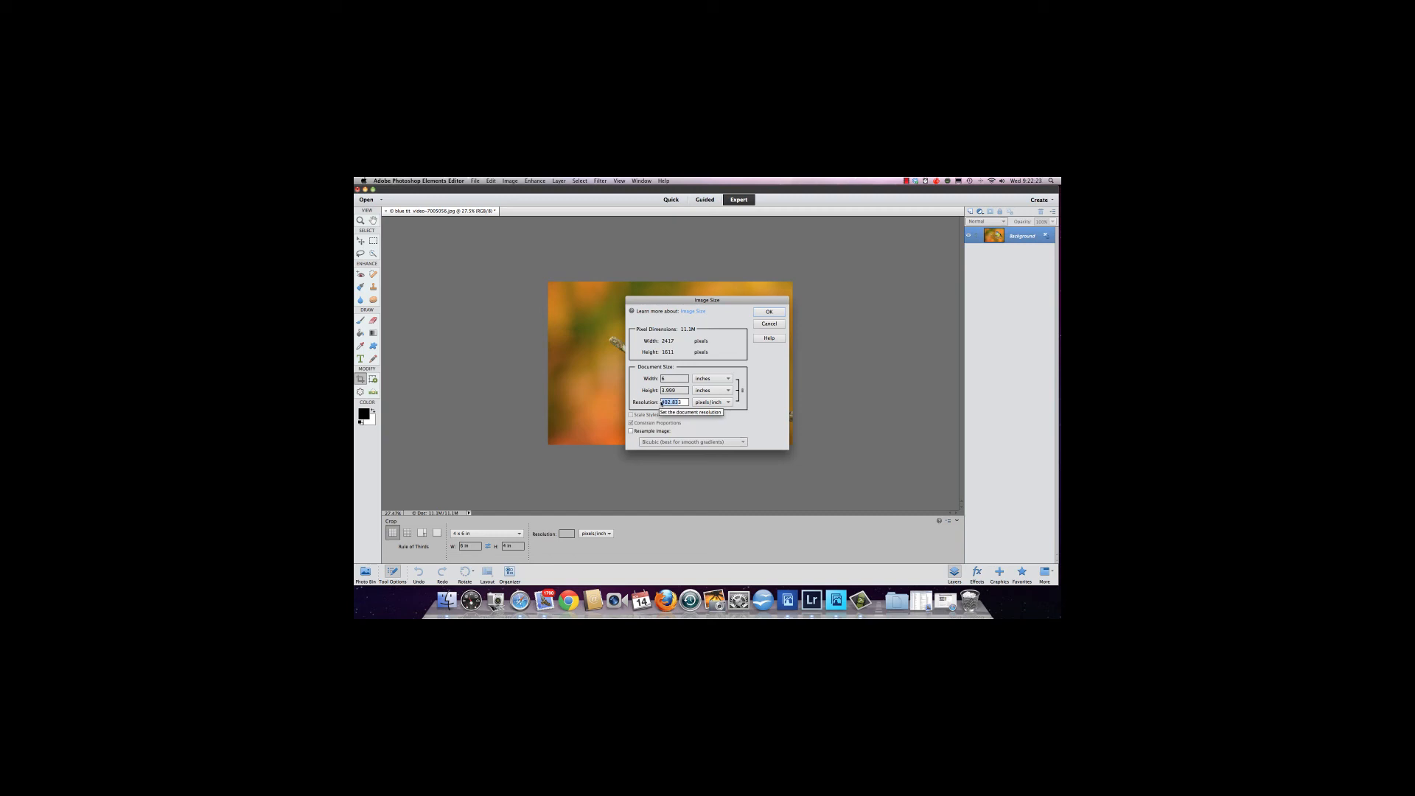
left_click(771, 322)
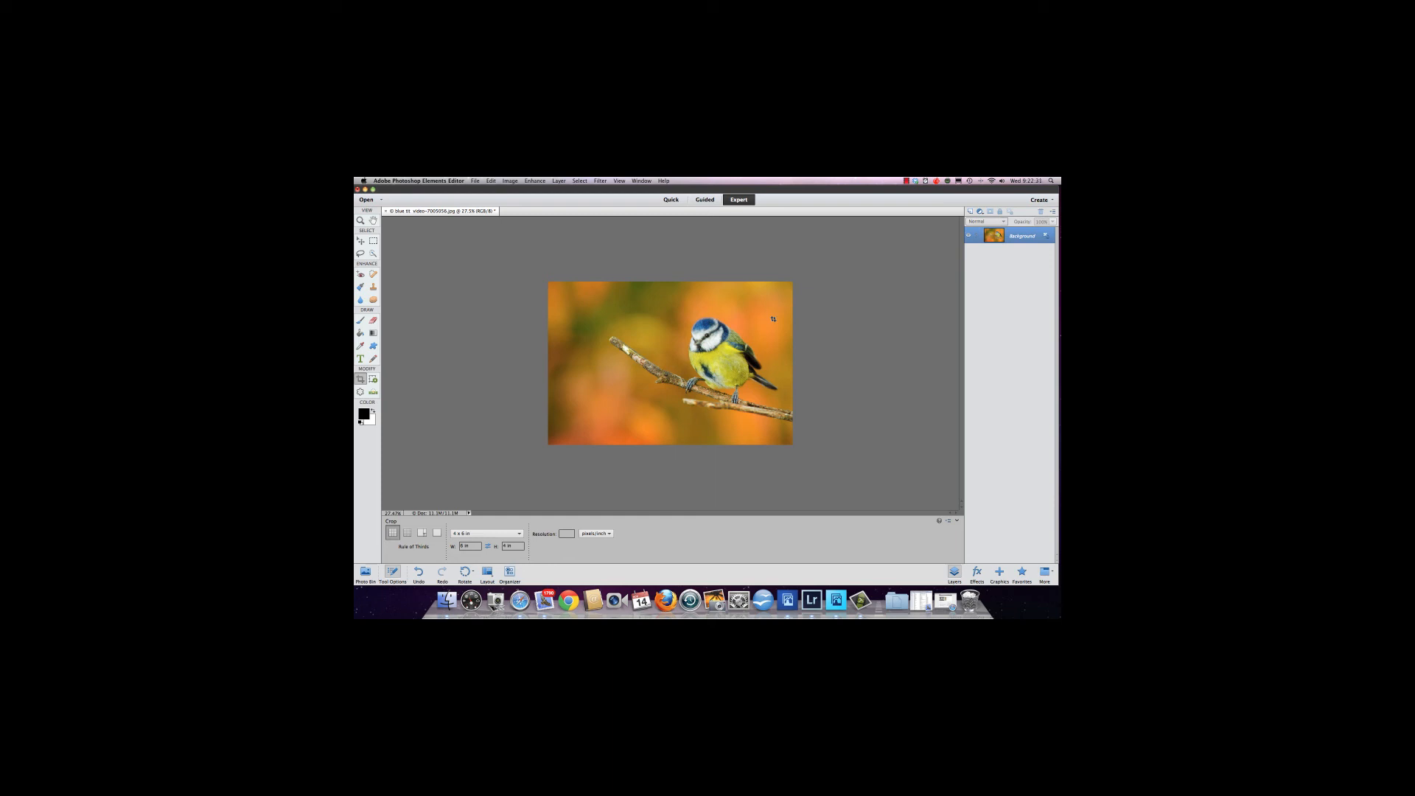
Set the crop resolution to 240 pixels/inch, draw a crop box around the bird and apply the crop.
left_click(561, 532)
left_click_drag(549, 282, 630, 322)
left_click_drag(777, 389, 869, 445)
left_click(765, 449)
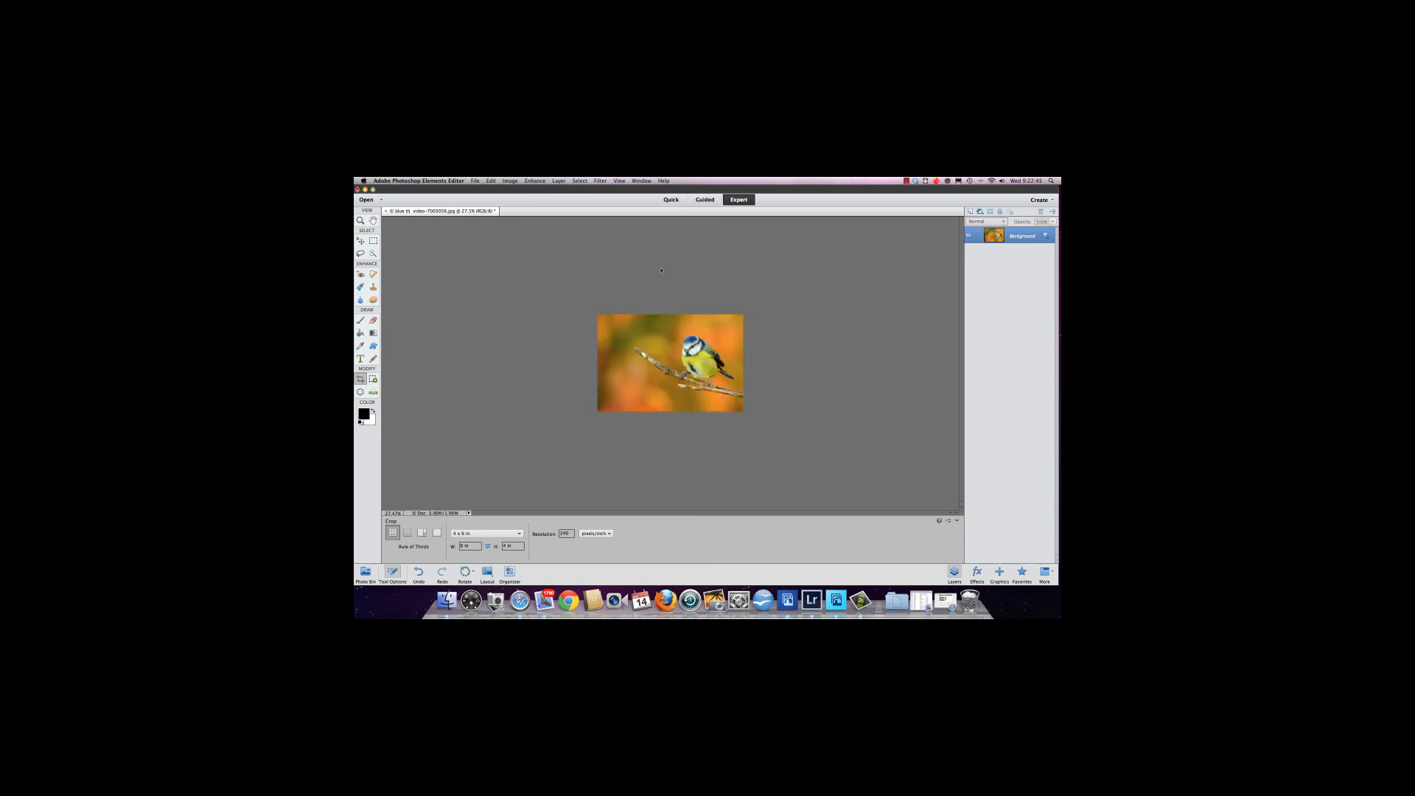
Check the cropped image's document size in inches, then close the dialog.
left_click(515, 182)
mouse_move(518, 227)
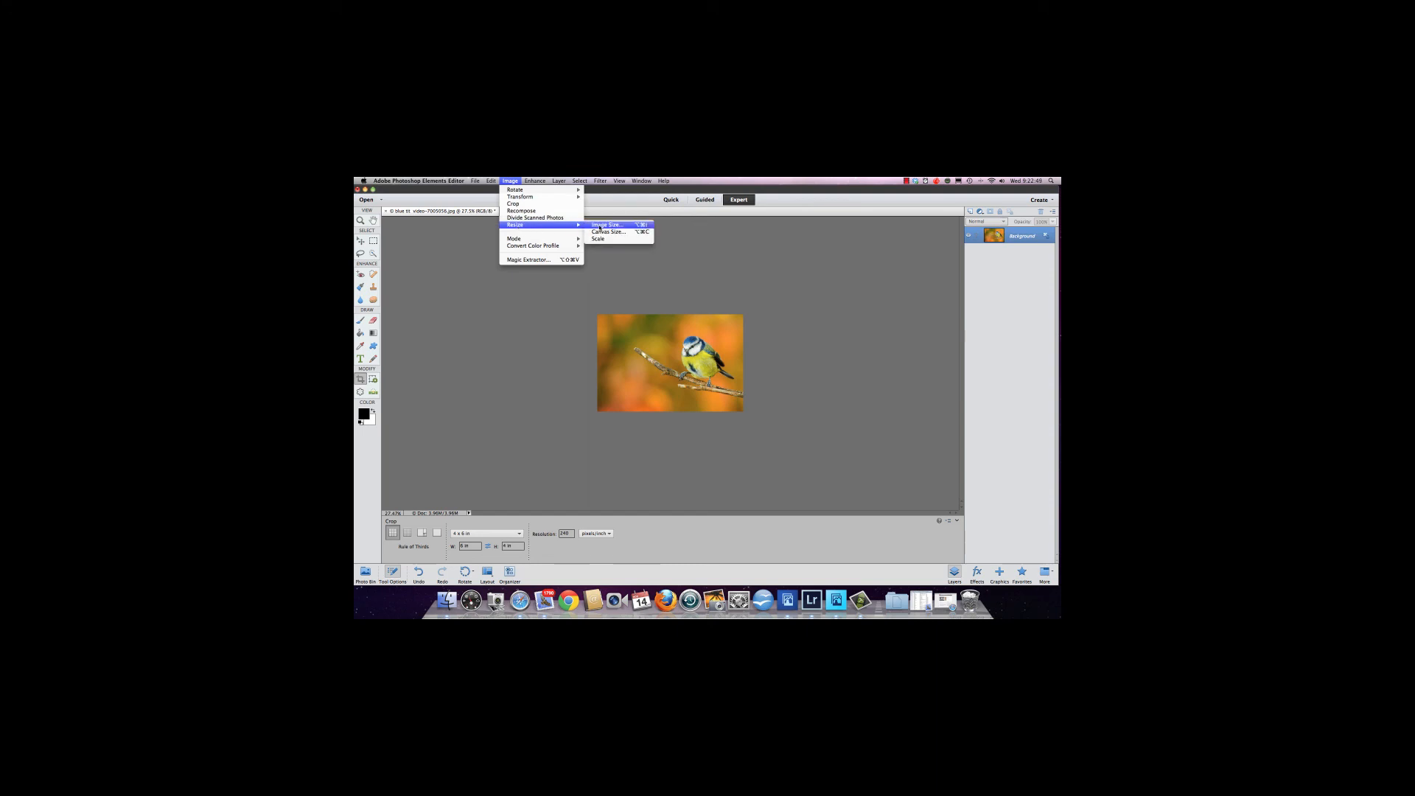
left_click(606, 225)
left_click(728, 378)
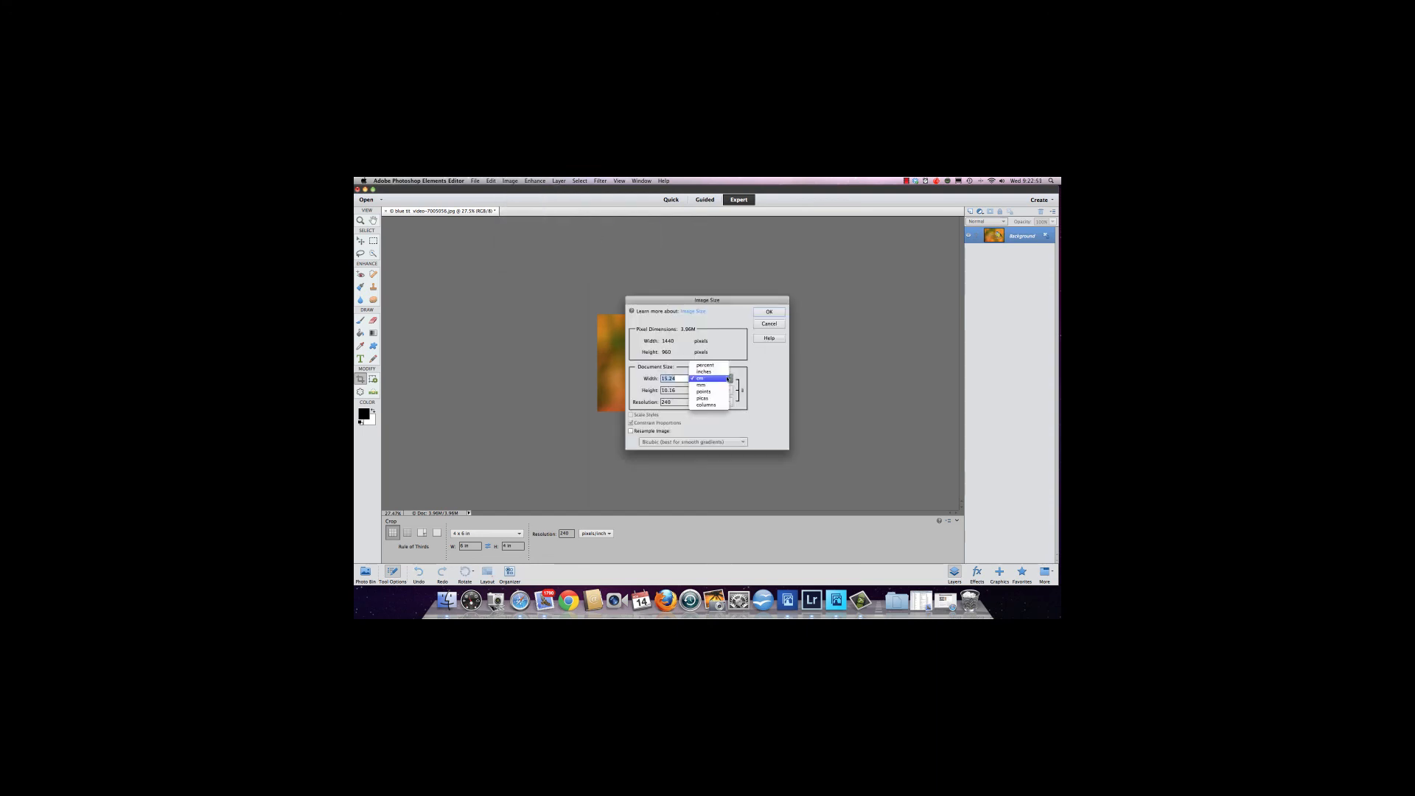
left_click(710, 368)
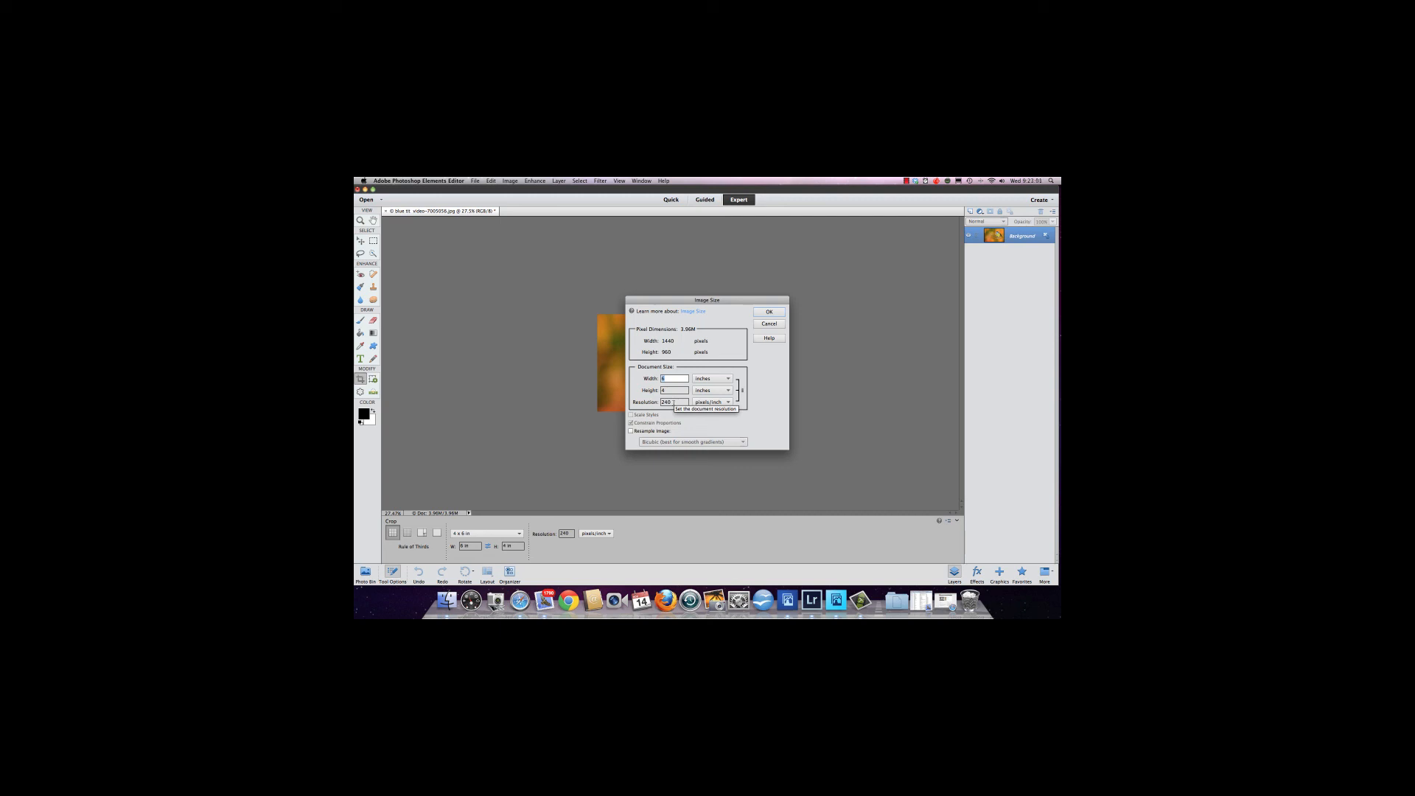
left_click(767, 325)
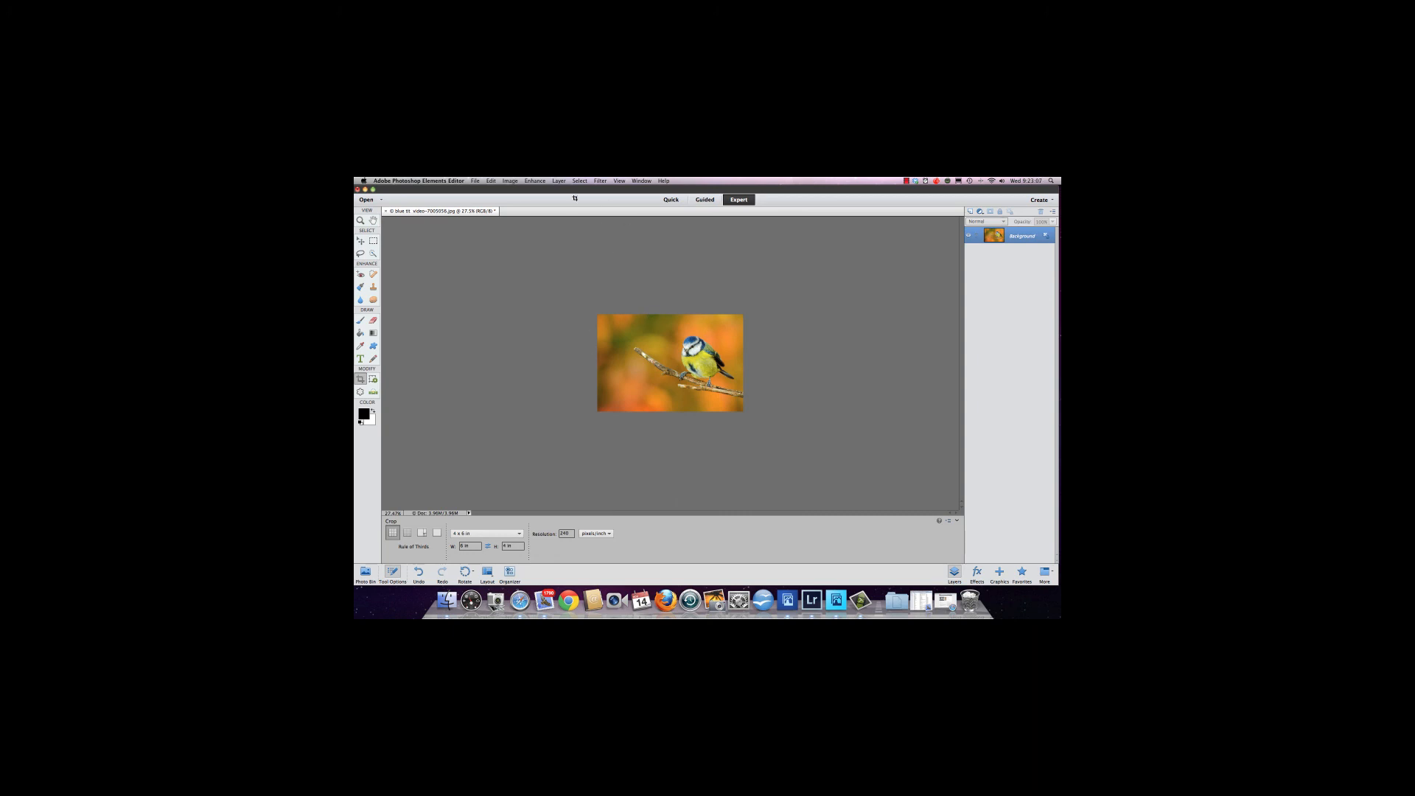
Save the image as a JPEG named blue tit 6x4, accepting the JPEG options.
left_click(478, 181)
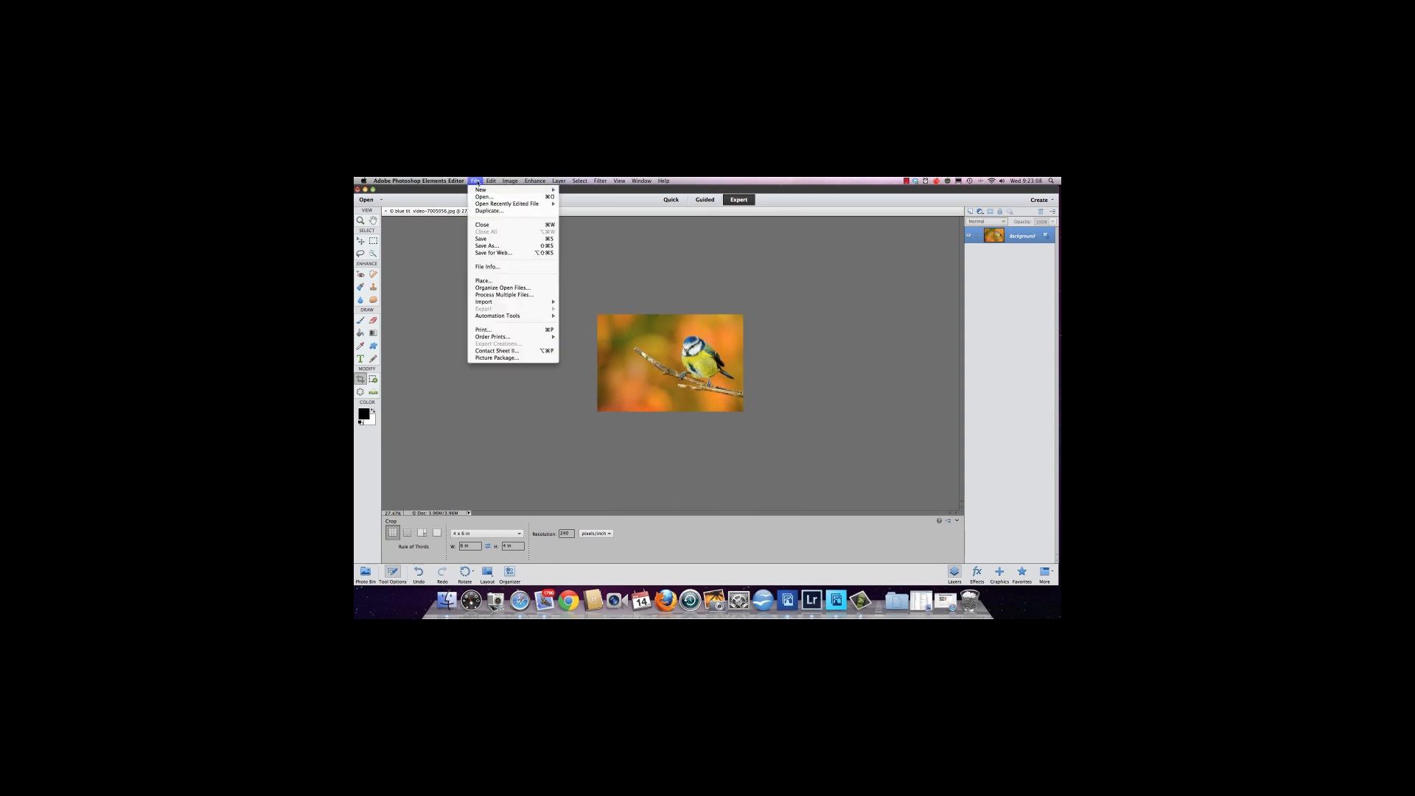
left_click(482, 246)
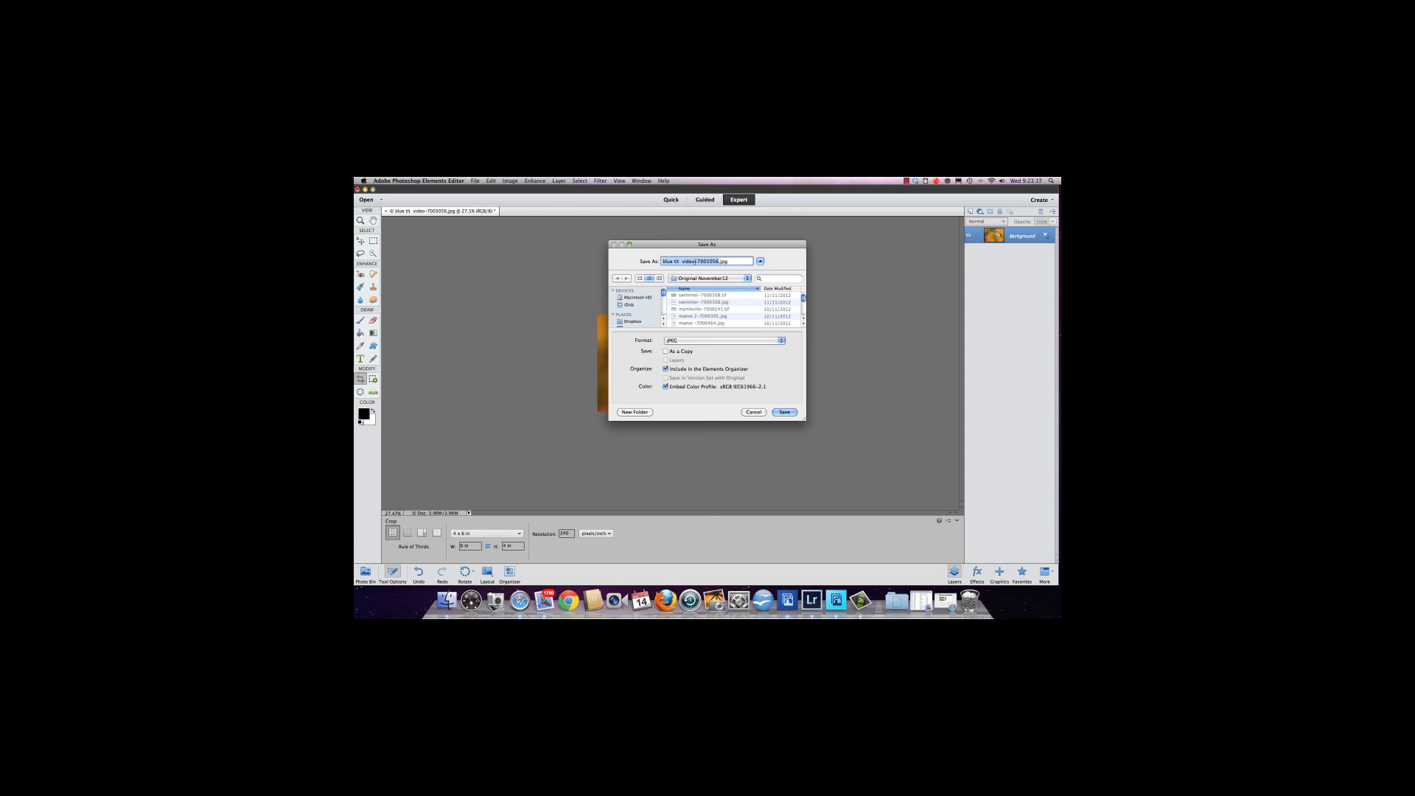
key("BackSpace")
type("blue tit 6x4")
left_click(784, 413)
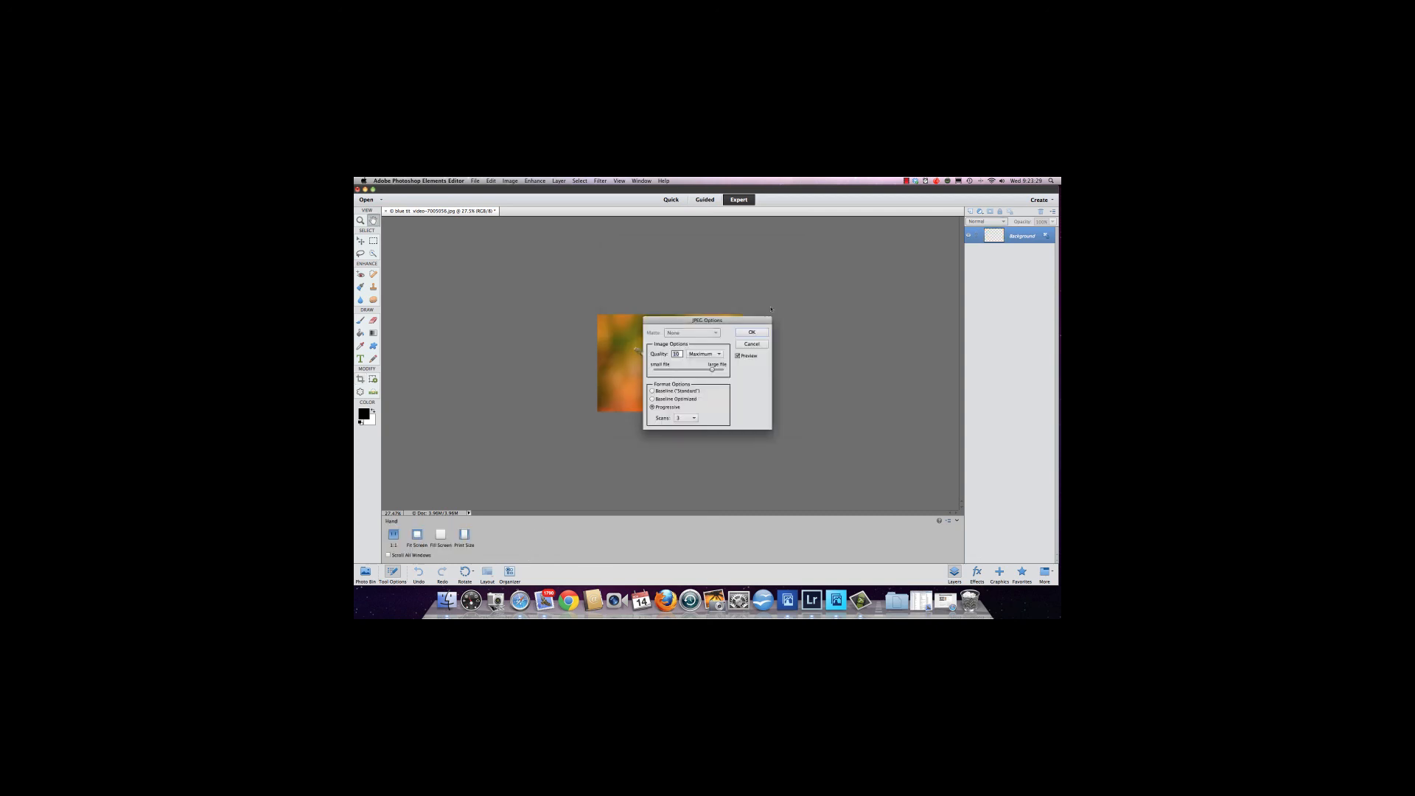
left_click(751, 332)
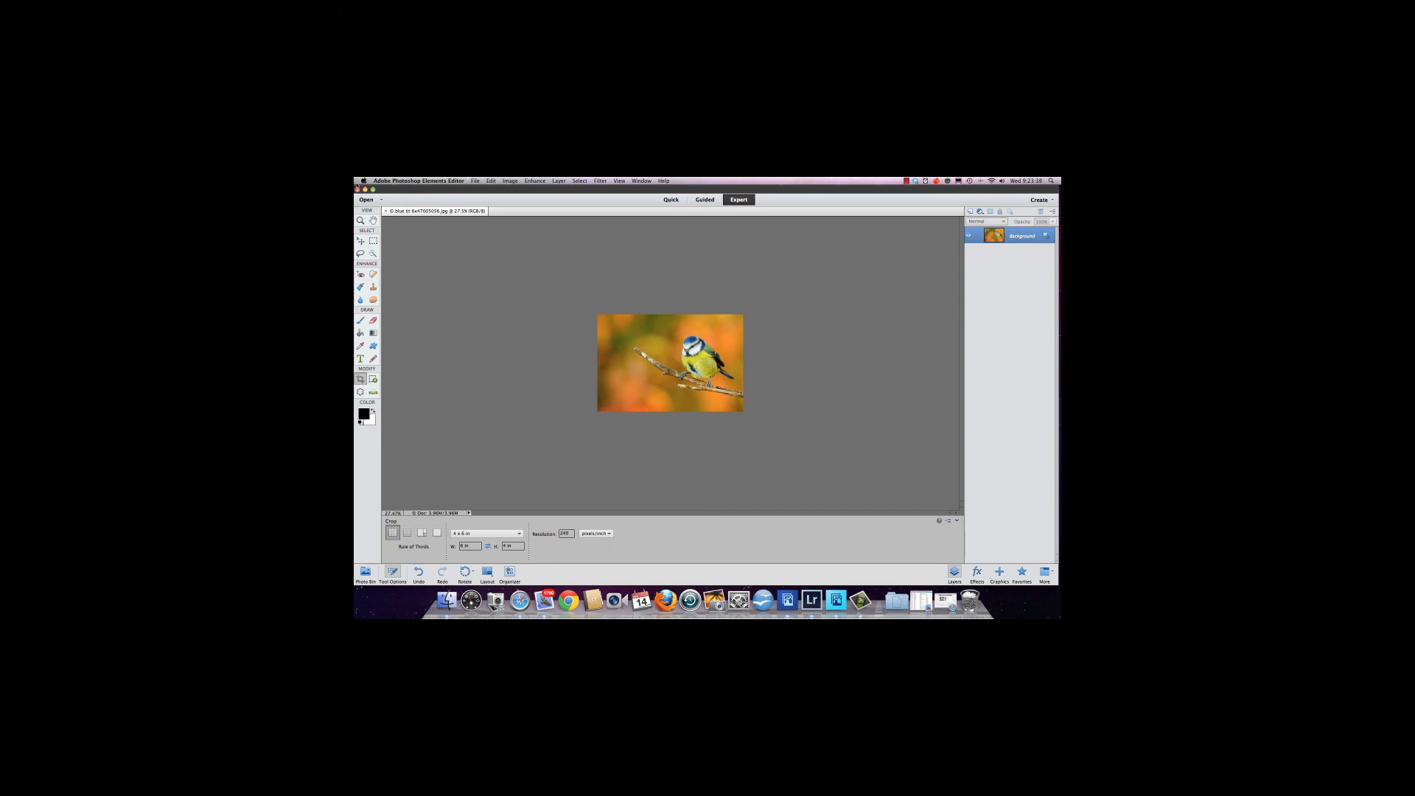
Close the document and reopen the saved blue tit photo from the same folder.
left_click(386, 212)
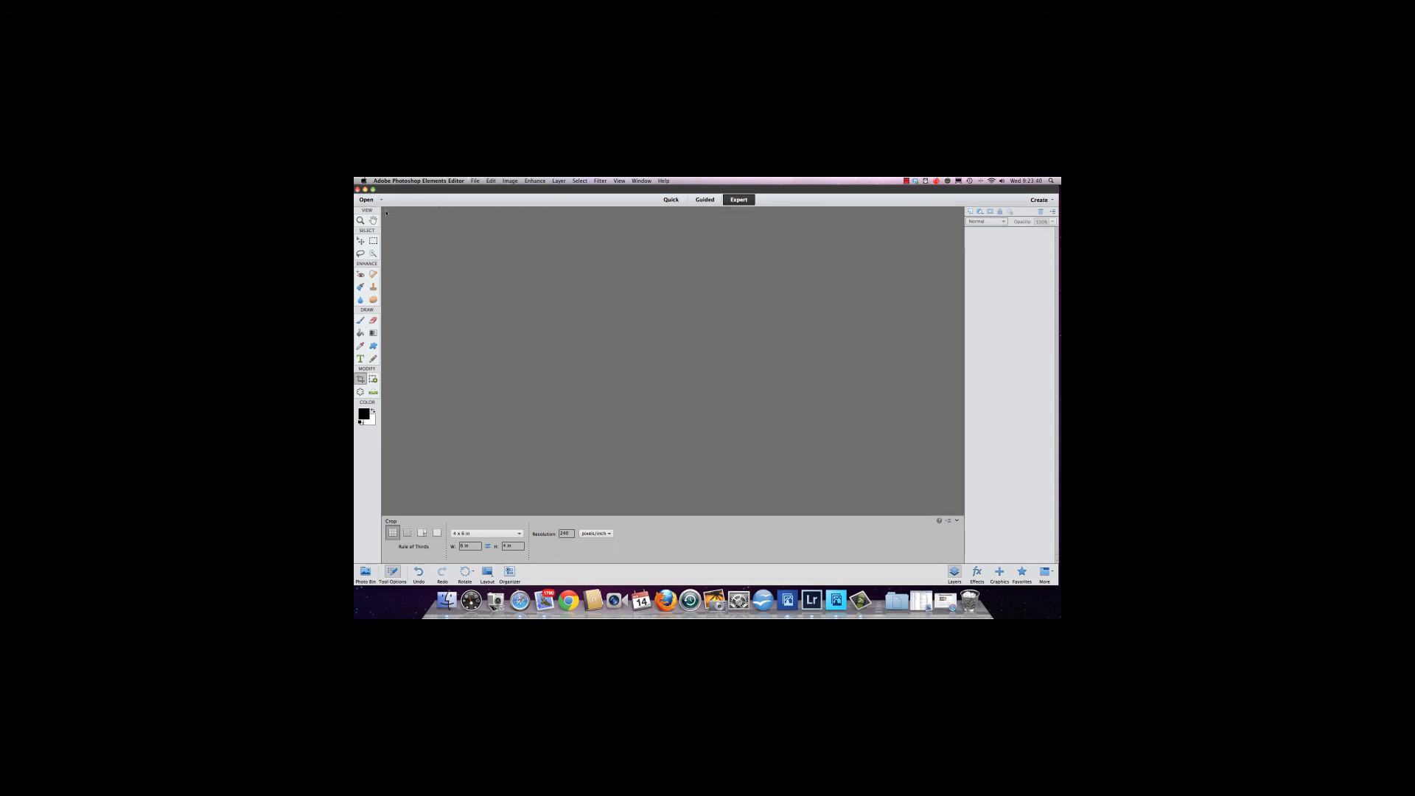
left_click(475, 182)
left_click(482, 197)
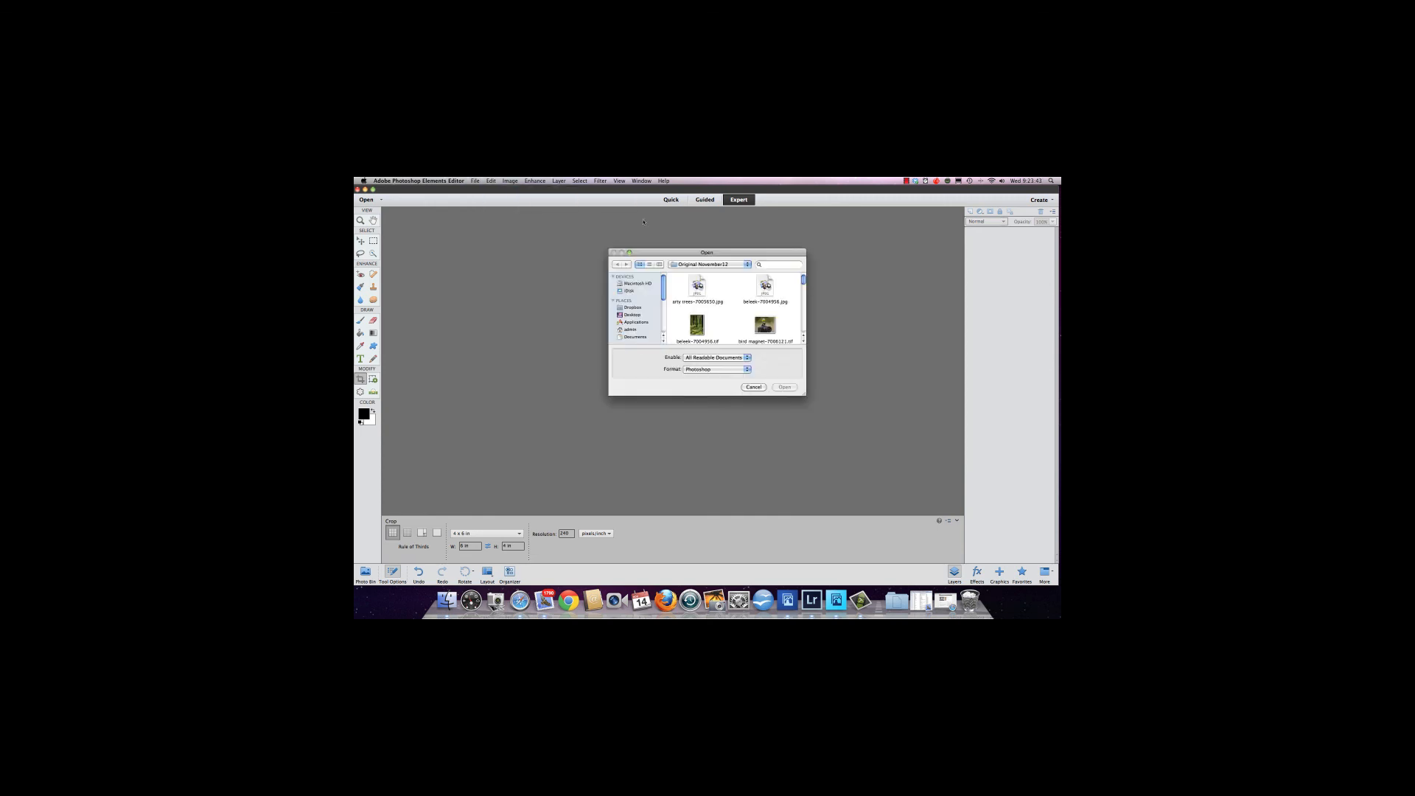
left_click_drag(803, 280, 804, 290)
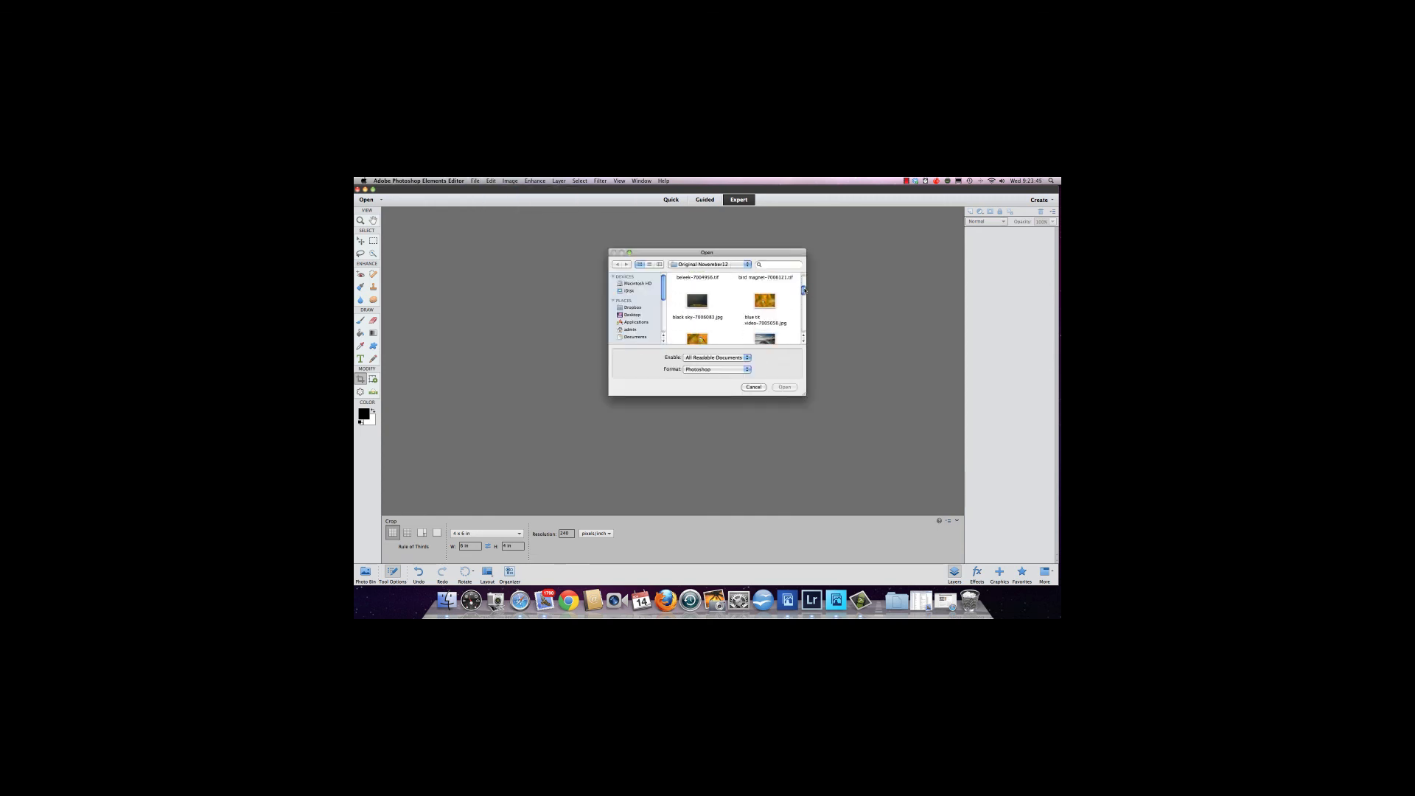
left_click(765, 300)
left_click(779, 387)
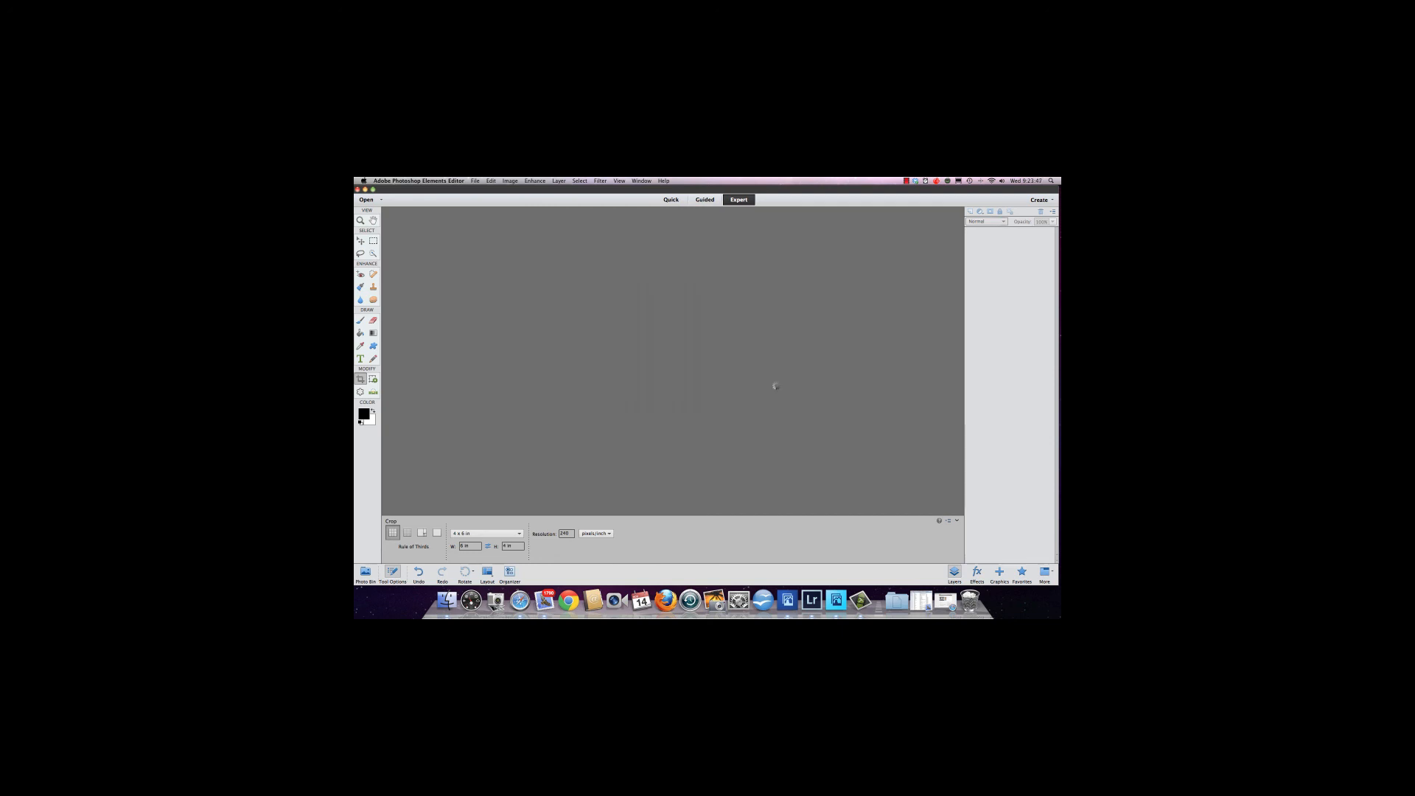